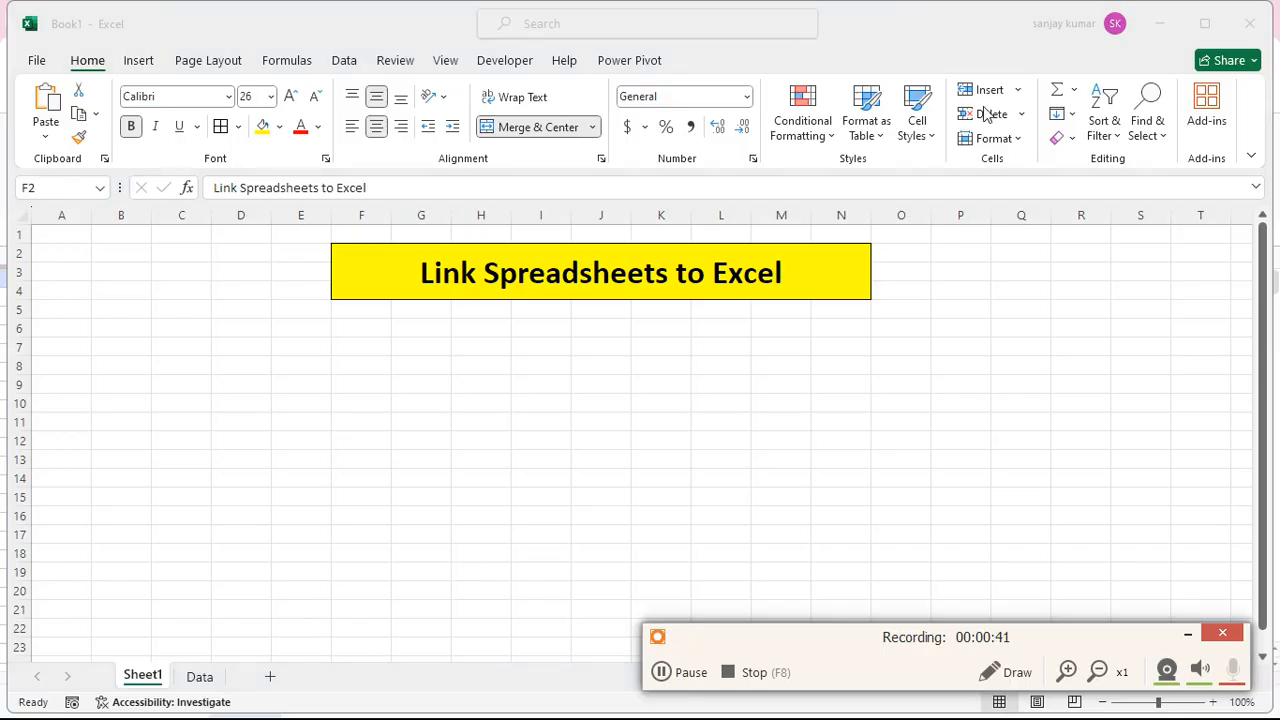
# Step: Switch to the Financial Sample spreadsheet in Google Sheets and look over the records on its Data sheet
pyautogui.click(1160, 25)
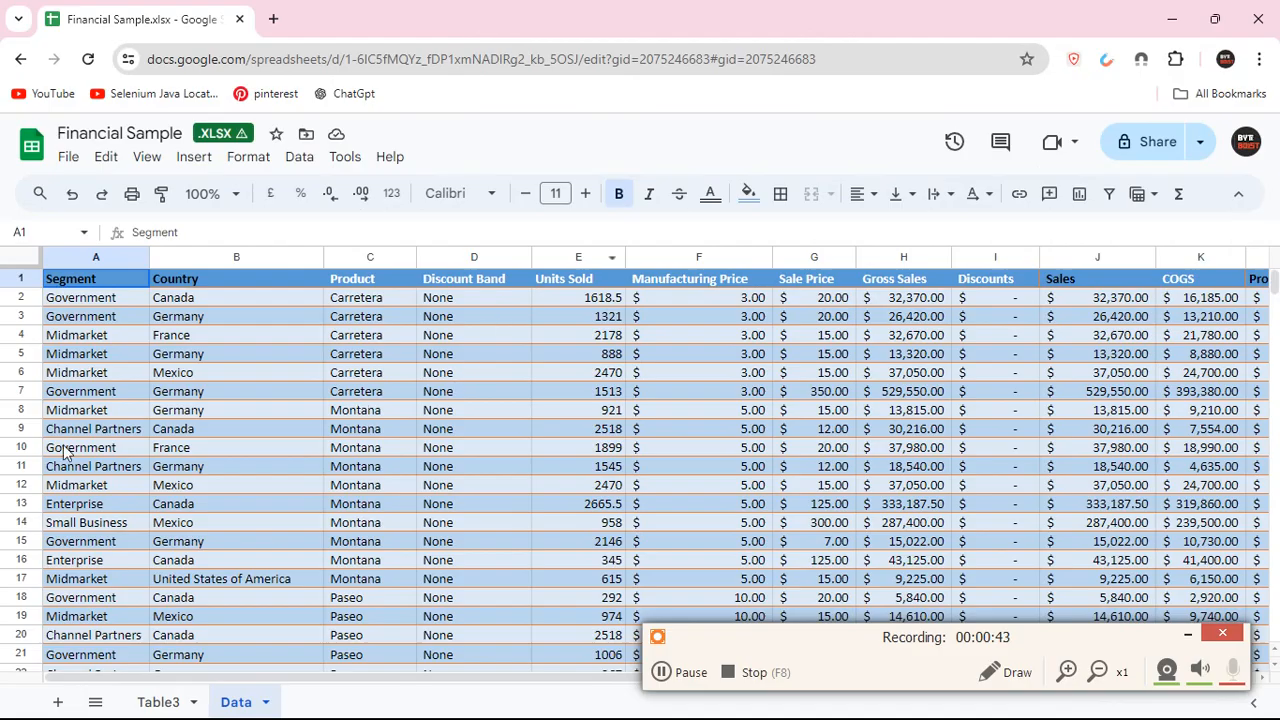
pyautogui.scroll(-2, 90, 446)
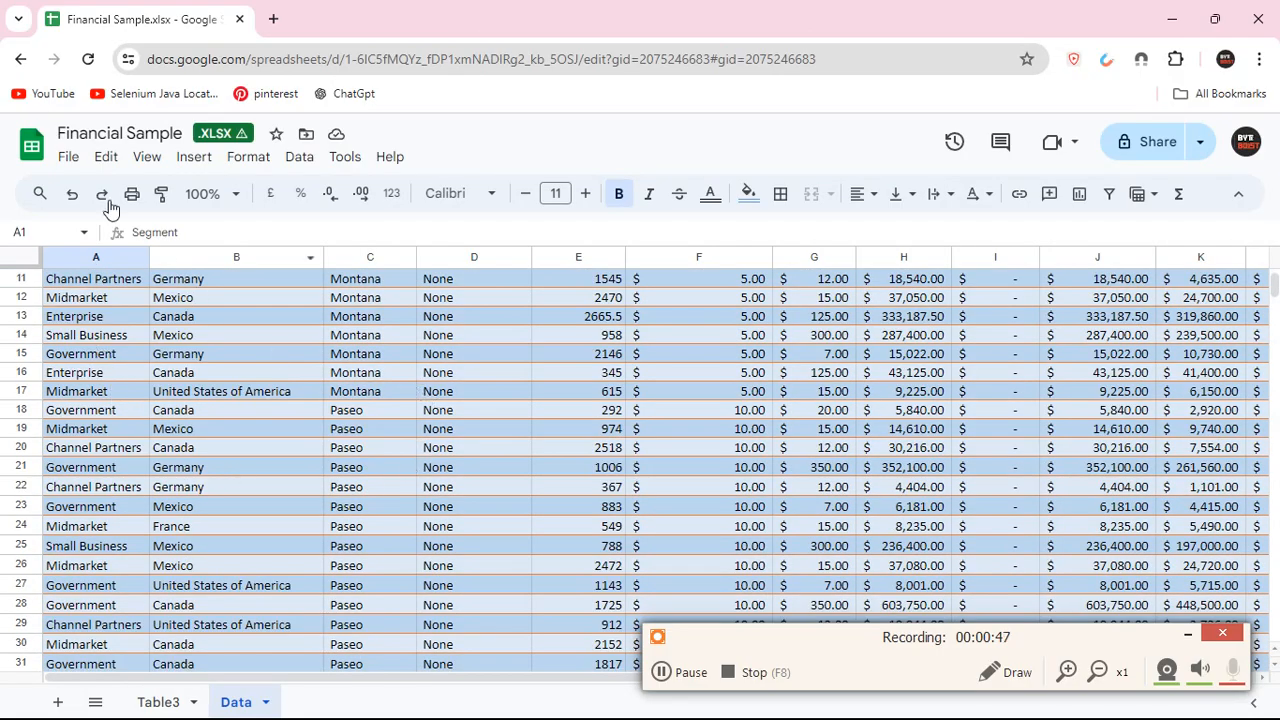
pyautogui.click(85, 133)
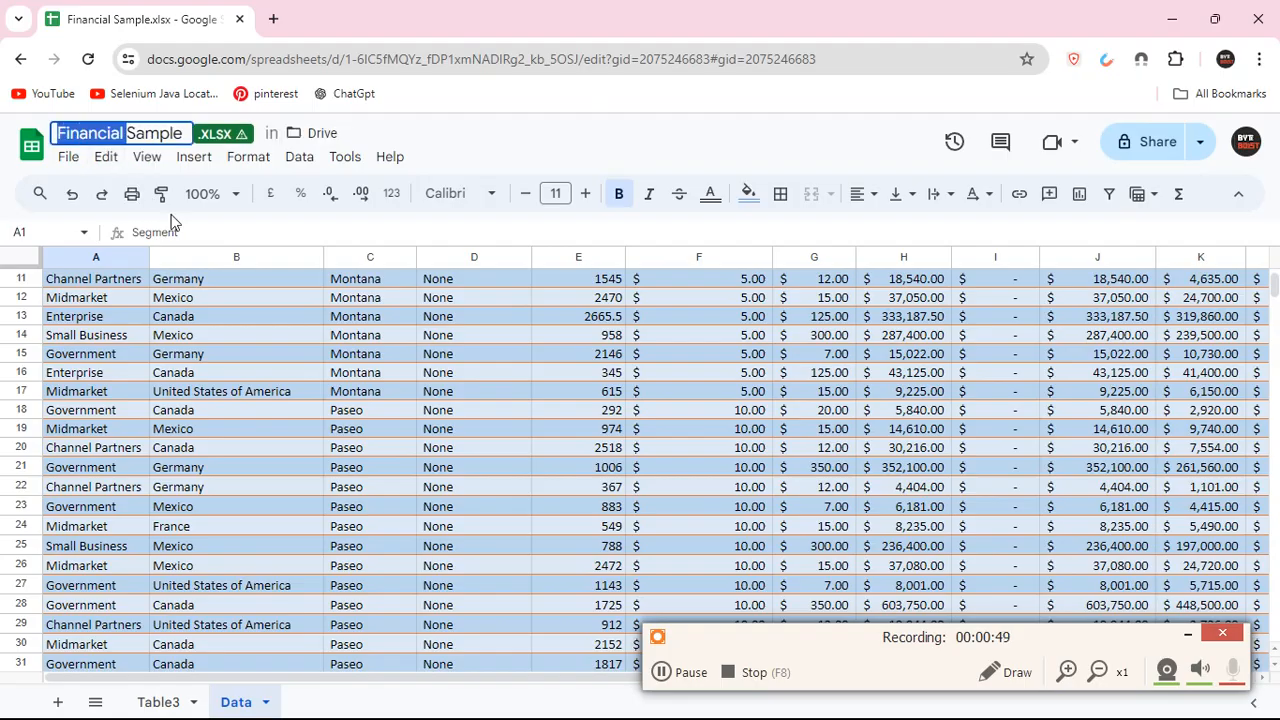
pyautogui.click(296, 396)
pyautogui.scroll(-1, 296, 400)
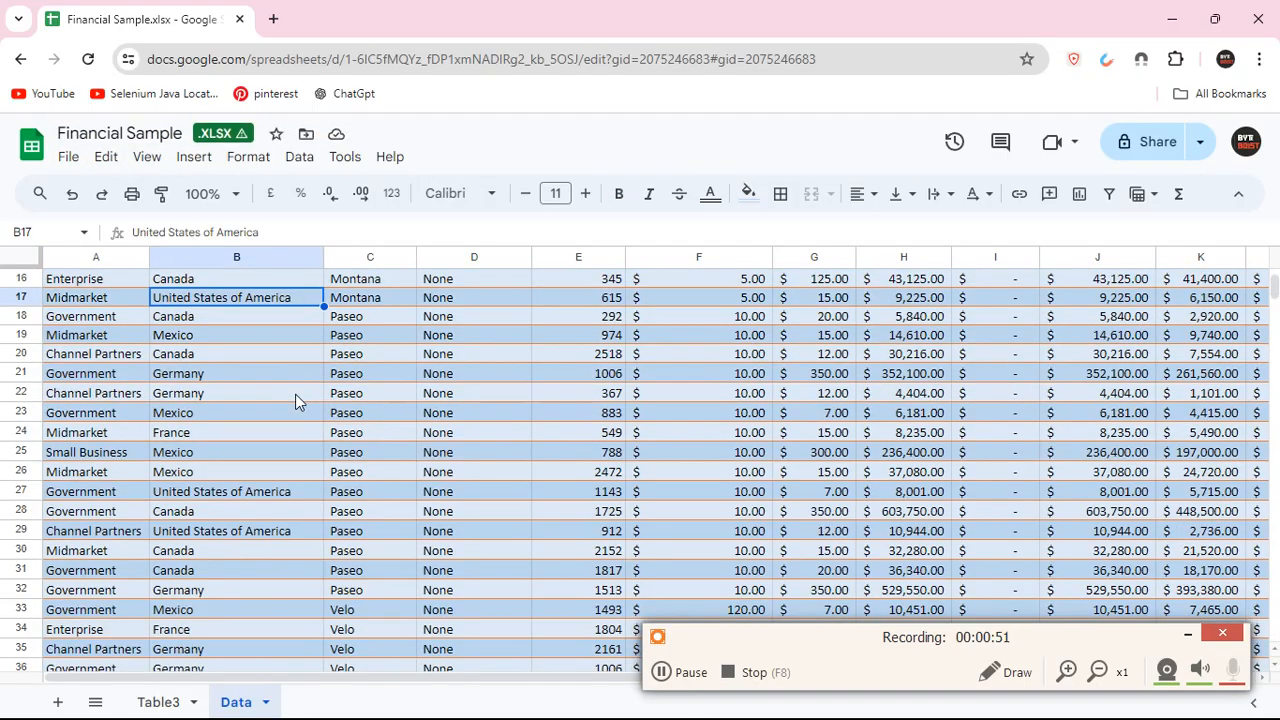
pyautogui.scroll(3, 296, 400)
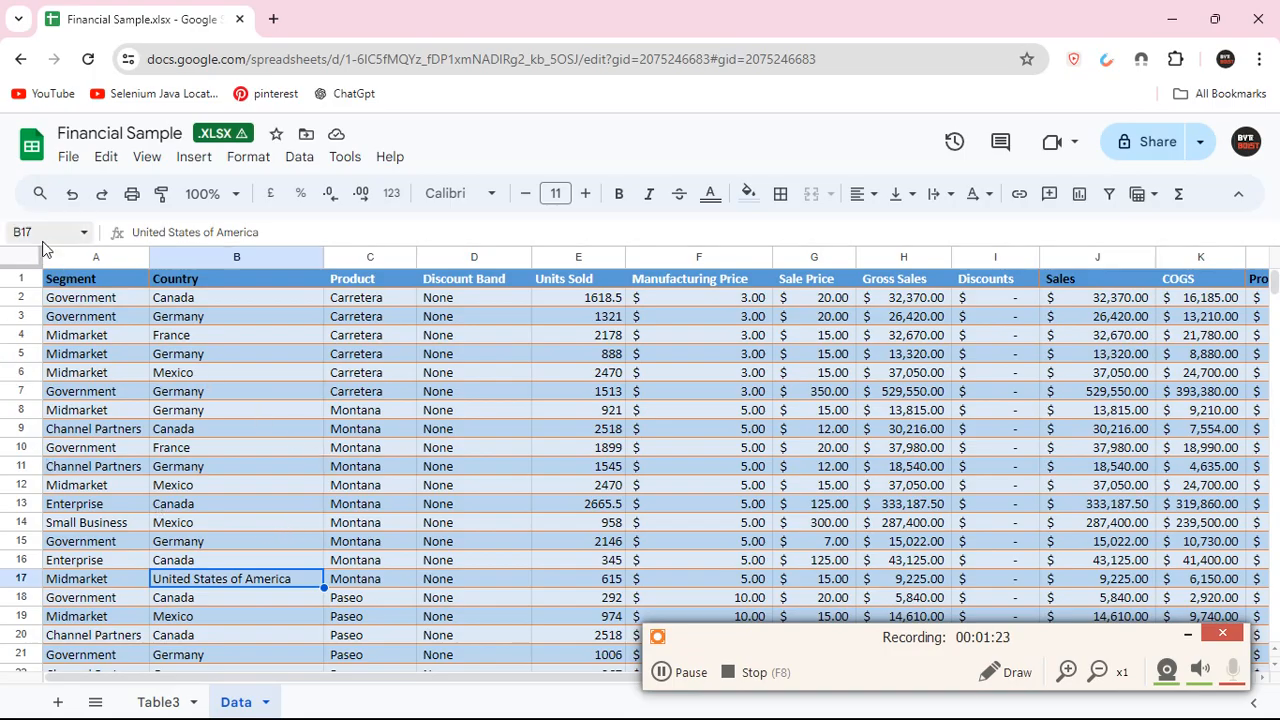
# Step: Open the Publish to the web settings and choose only the Data sheet for the published link
pyautogui.click(68, 158)
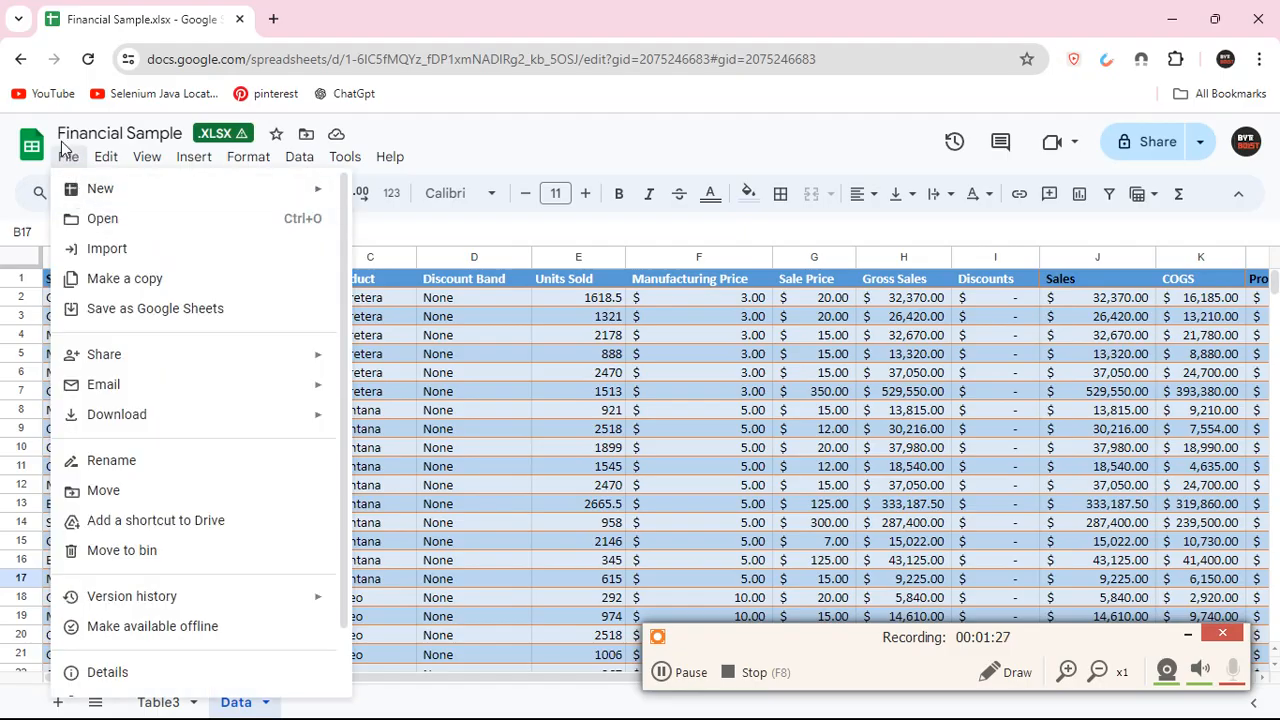
pyautogui.click(66, 154)
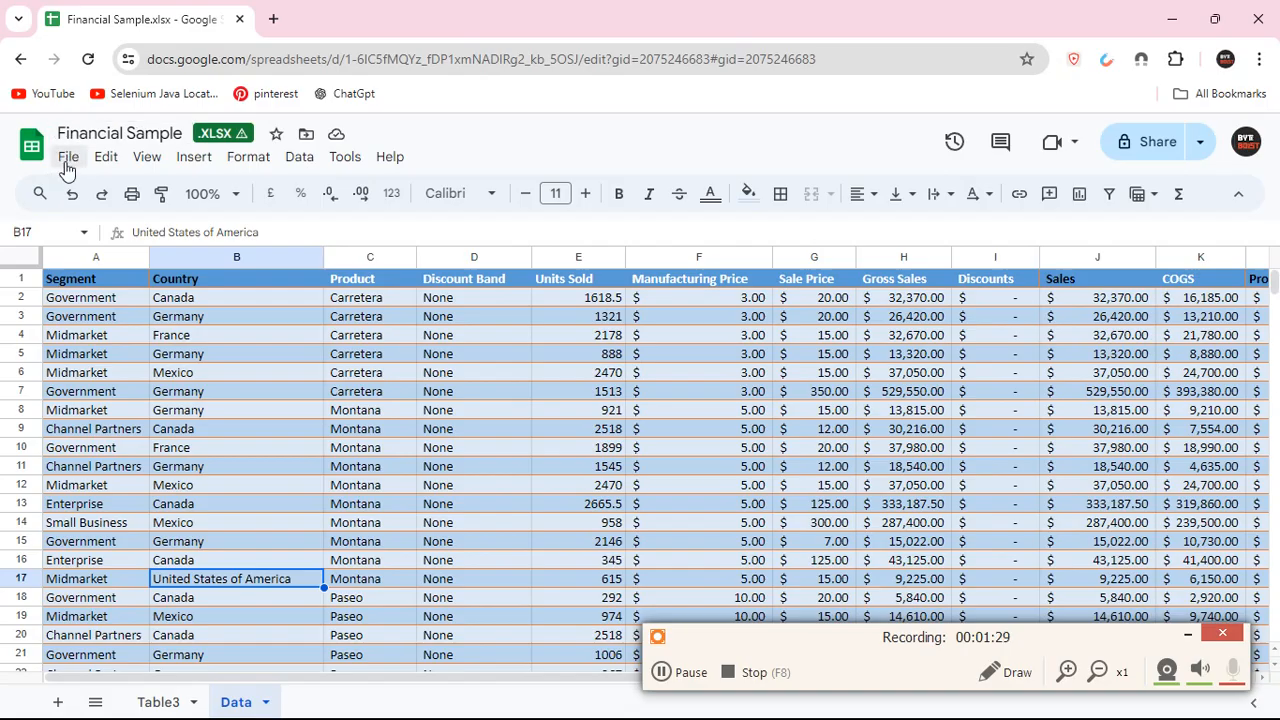
pyautogui.click(67, 160)
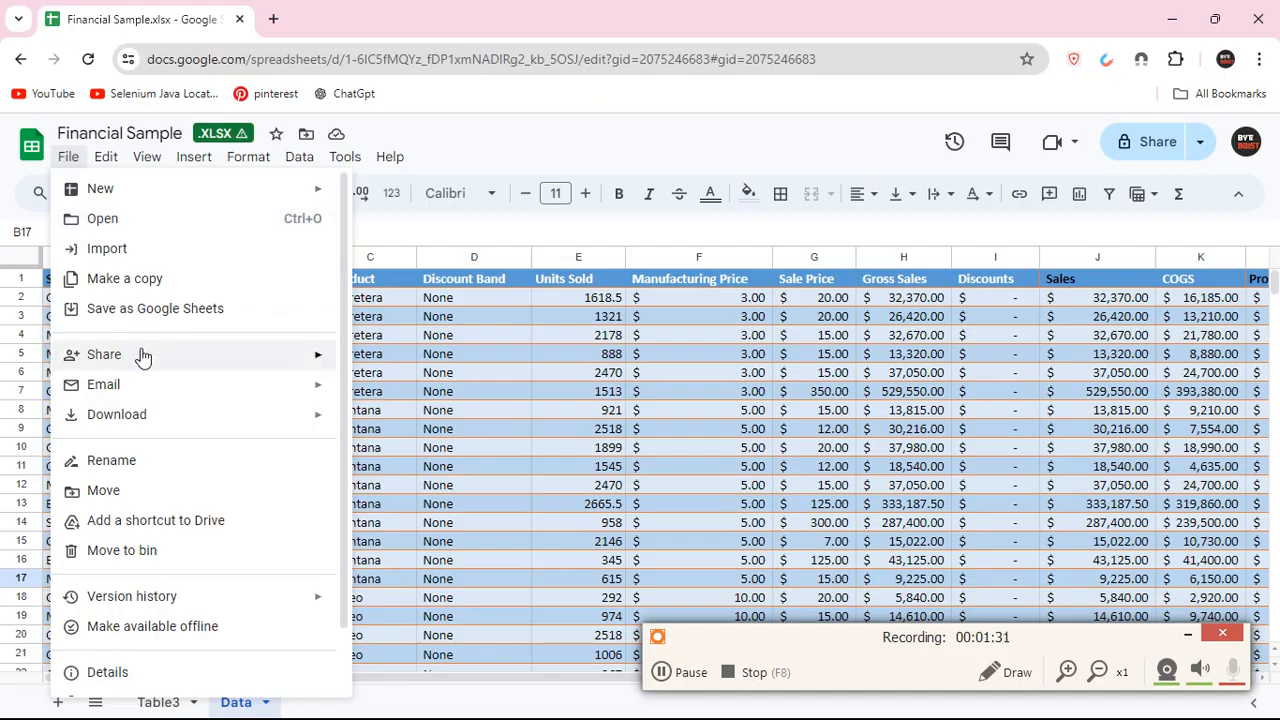
pyautogui.moveTo(143, 356)
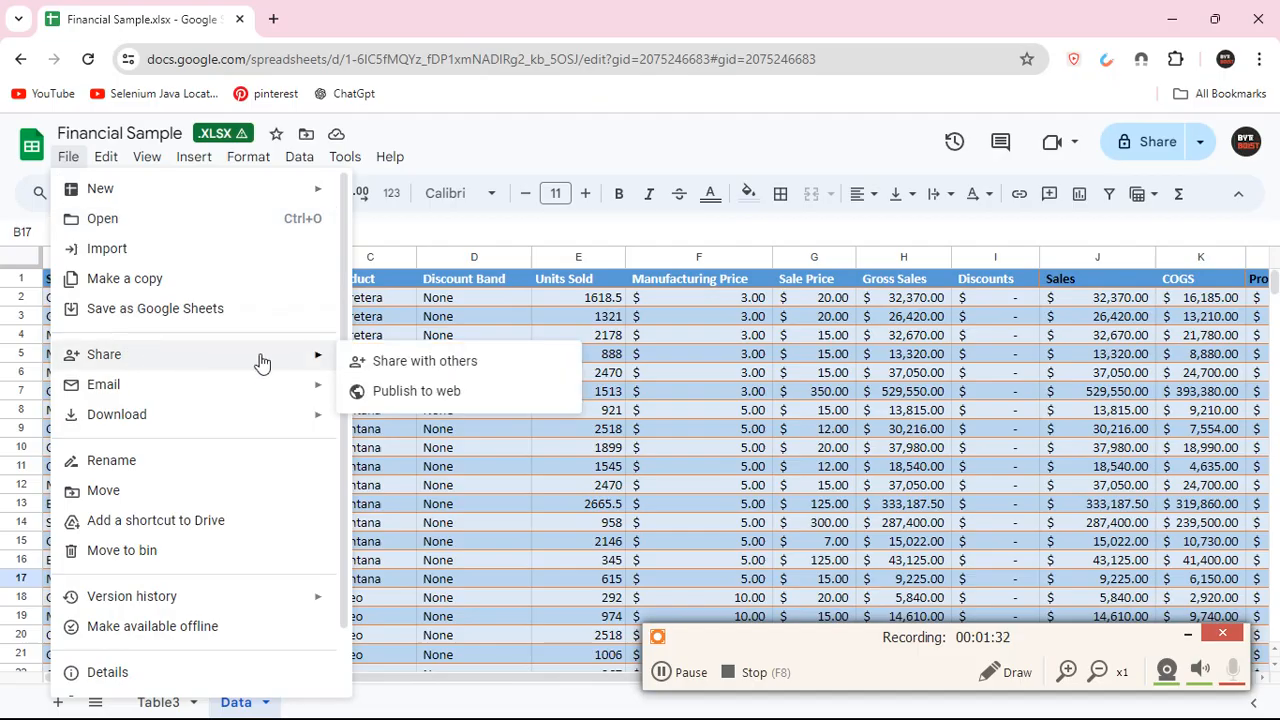
pyautogui.click(410, 392)
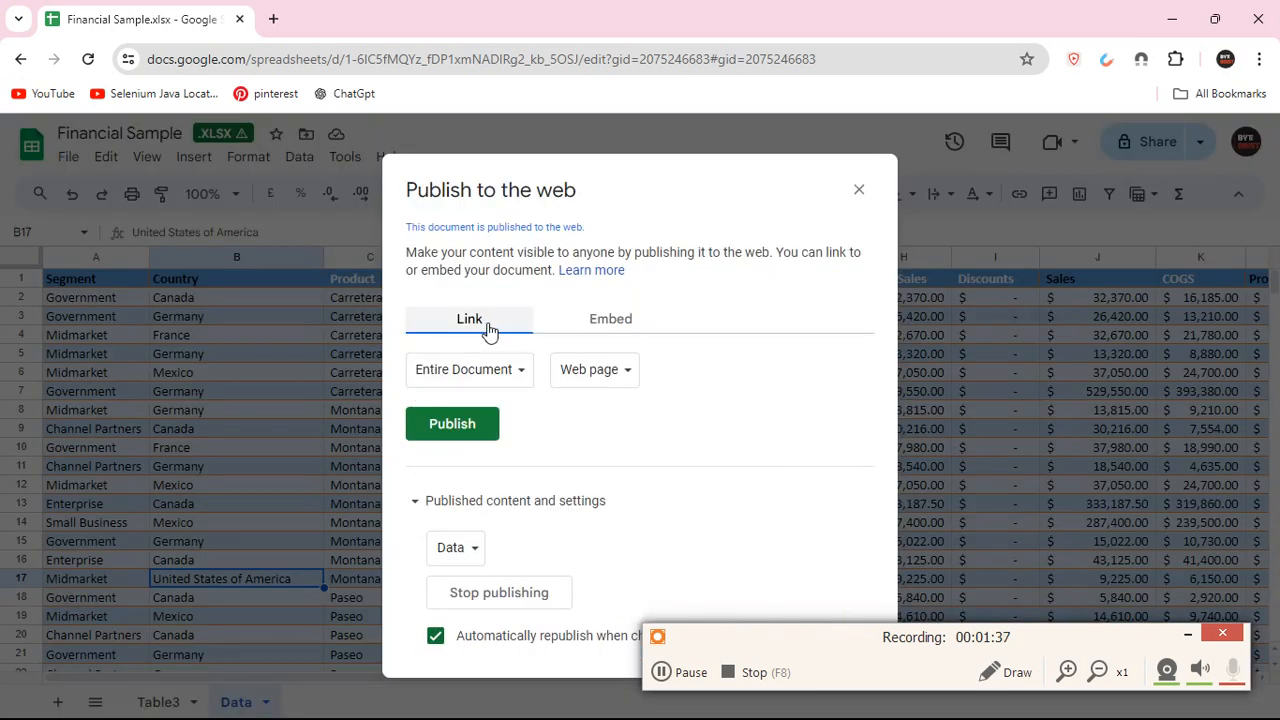
pyautogui.click(516, 372)
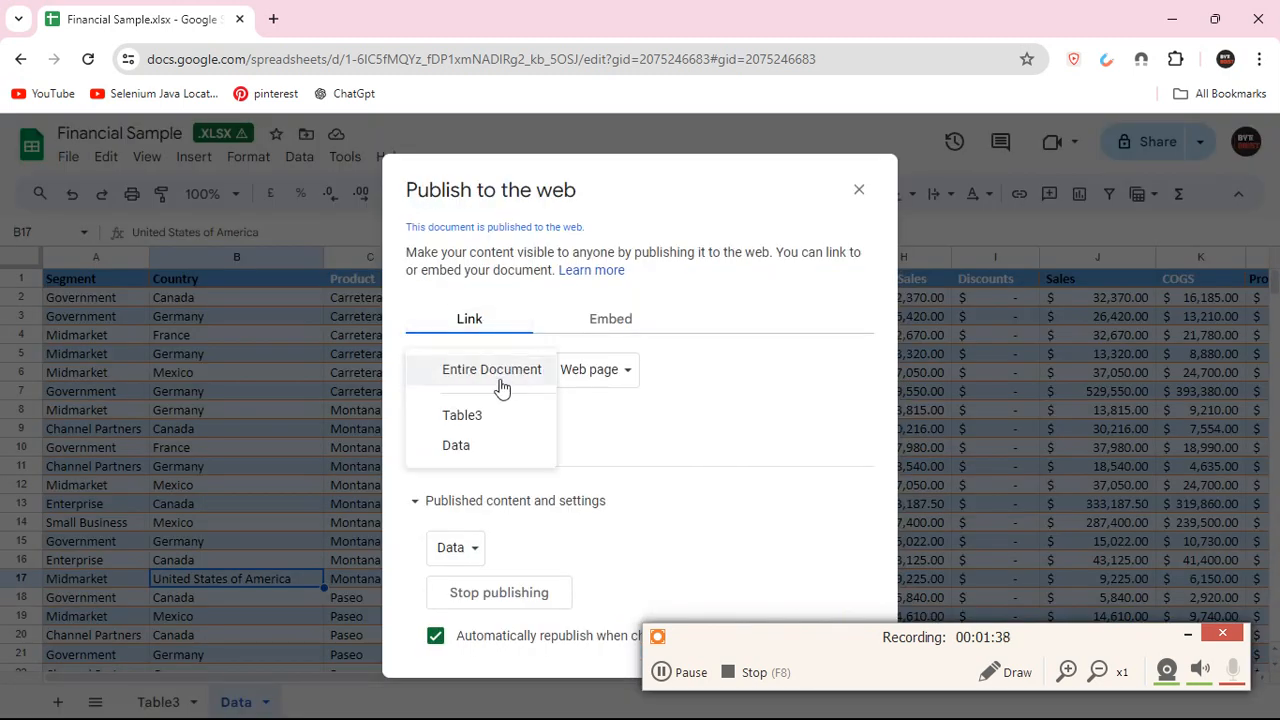
pyautogui.click(462, 448)
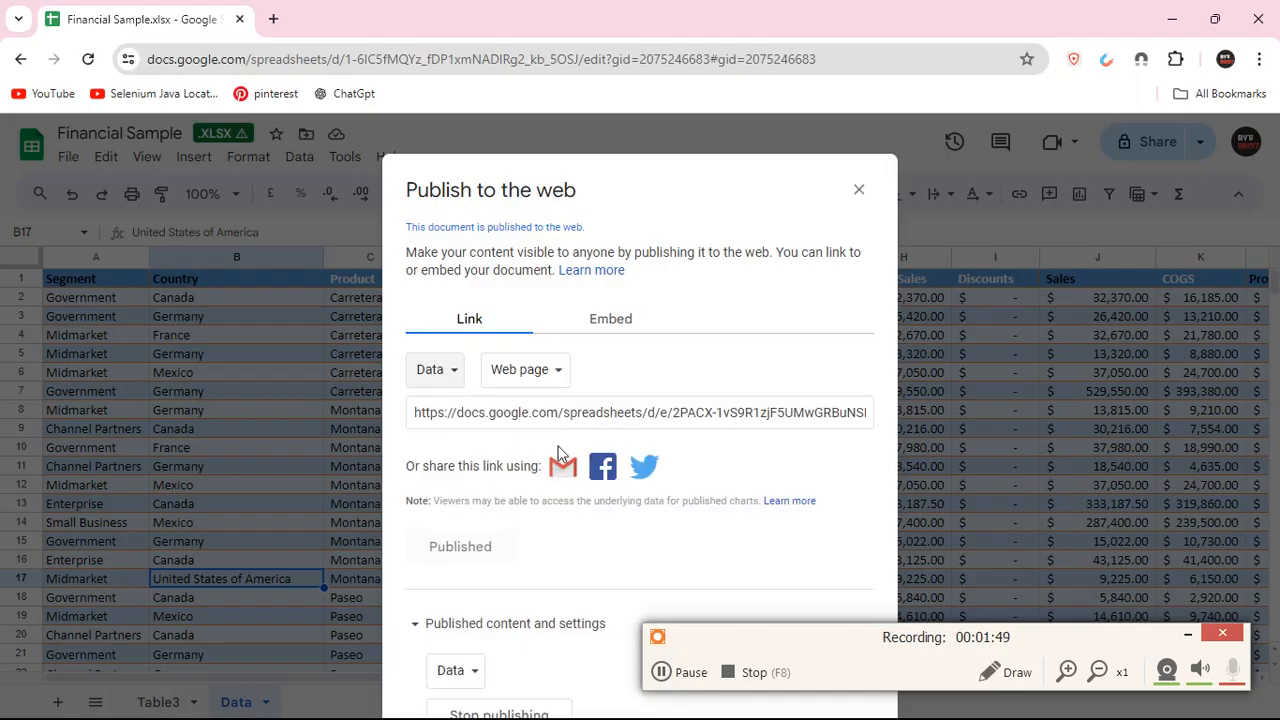
# Step: Set the published link's format to Comma-separated values (.csv)
pyautogui.click(490, 412)
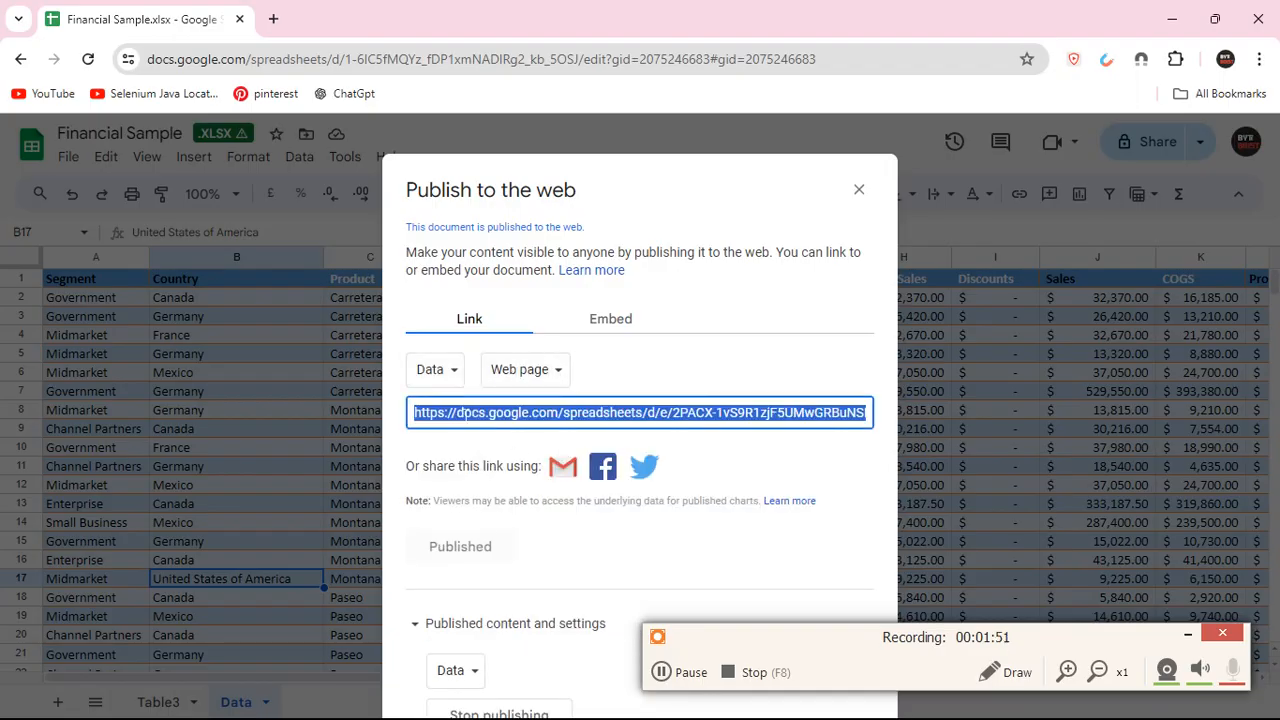
pyautogui.click(521, 386)
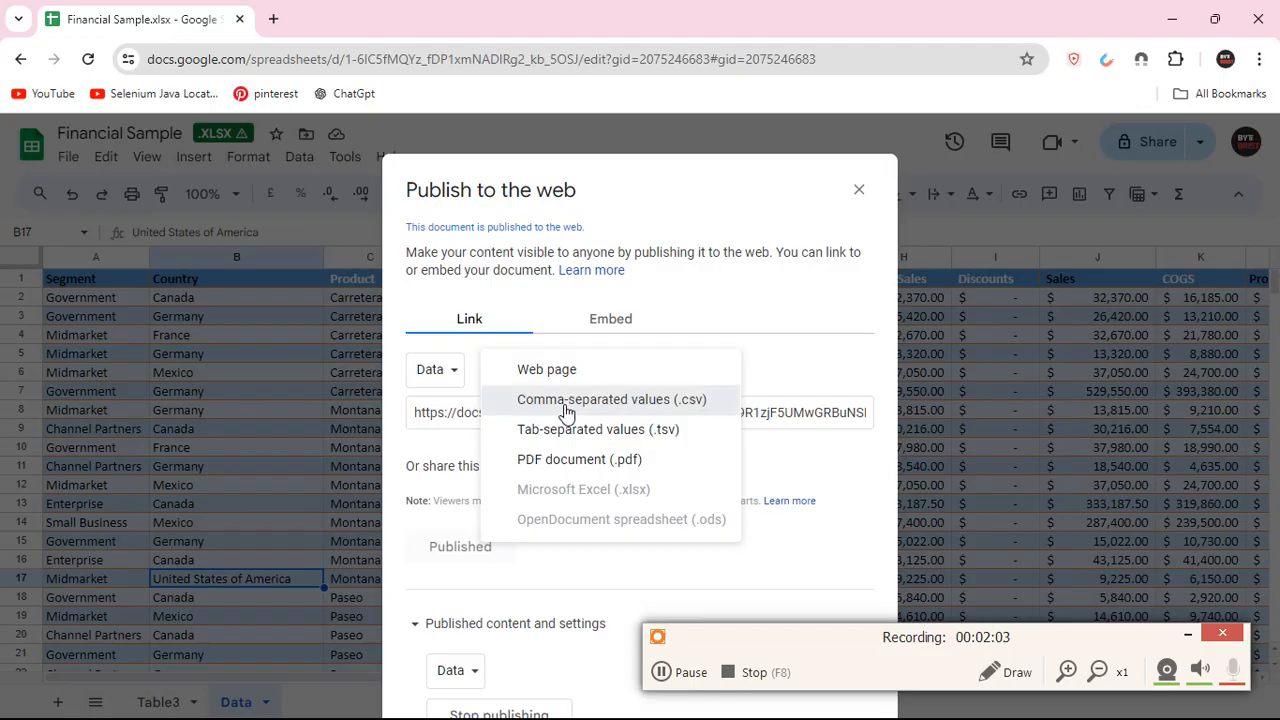
pyautogui.click(566, 402)
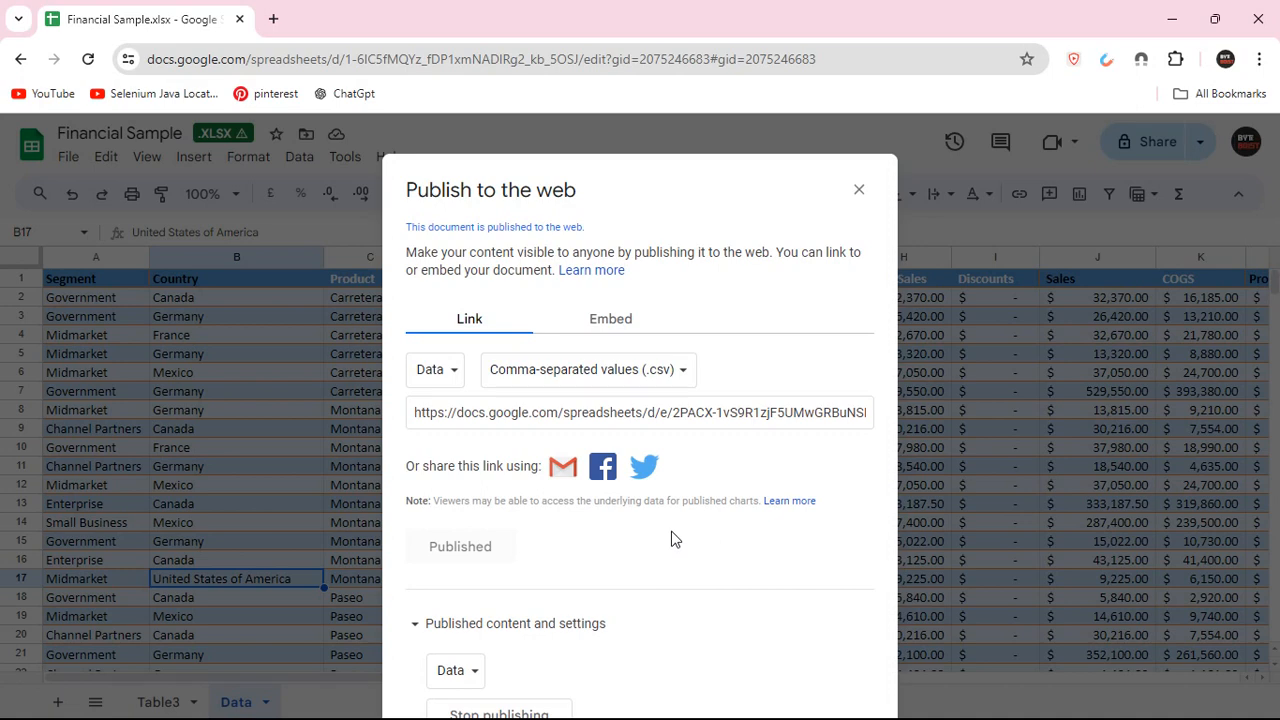
# Step: Copy the Data sheet's published CSV link, check the automatic republishing setting, and close the publishing dialog
pyautogui.press('Tab')
pyautogui.press('Tab')
pyautogui.press('Tab')
pyautogui.press('Tab')
pyautogui.press('Tab')
pyautogui.press('Tab')
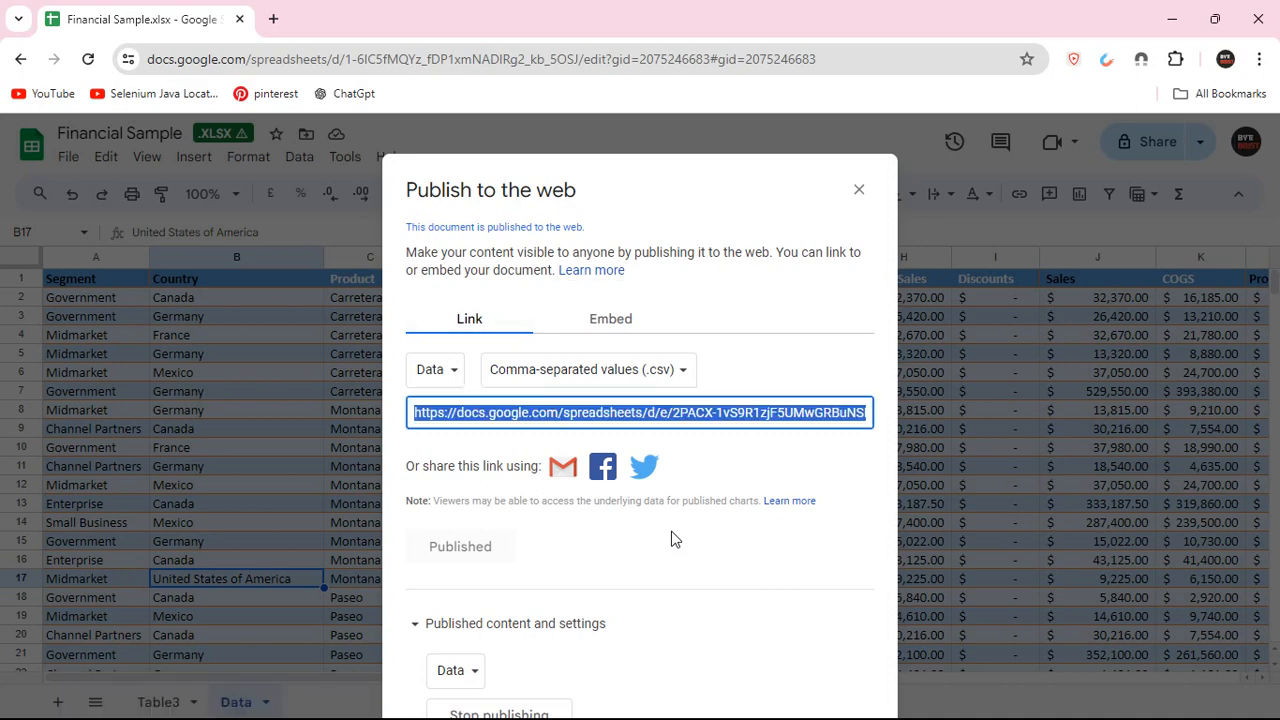
pyautogui.press('Tab')
pyautogui.press('Tab')
pyautogui.press('Tab')
pyautogui.press('Tab')
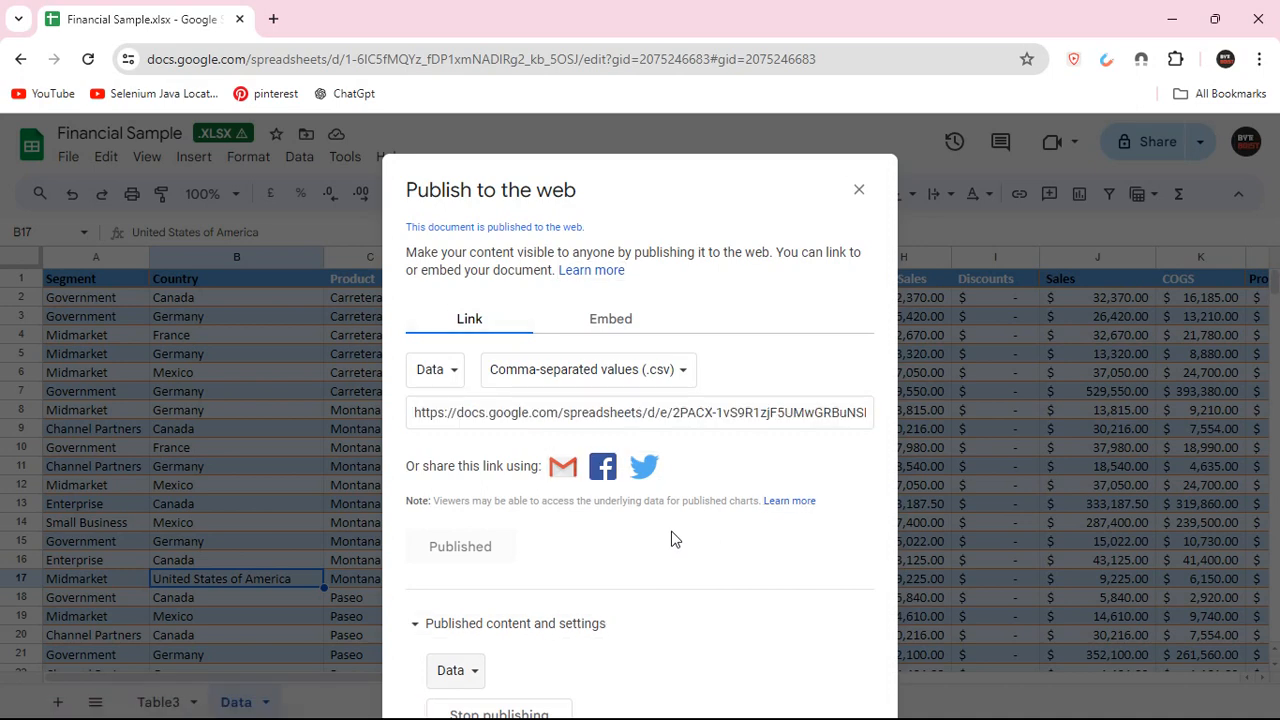
pyautogui.scroll(-2, 663, 600)
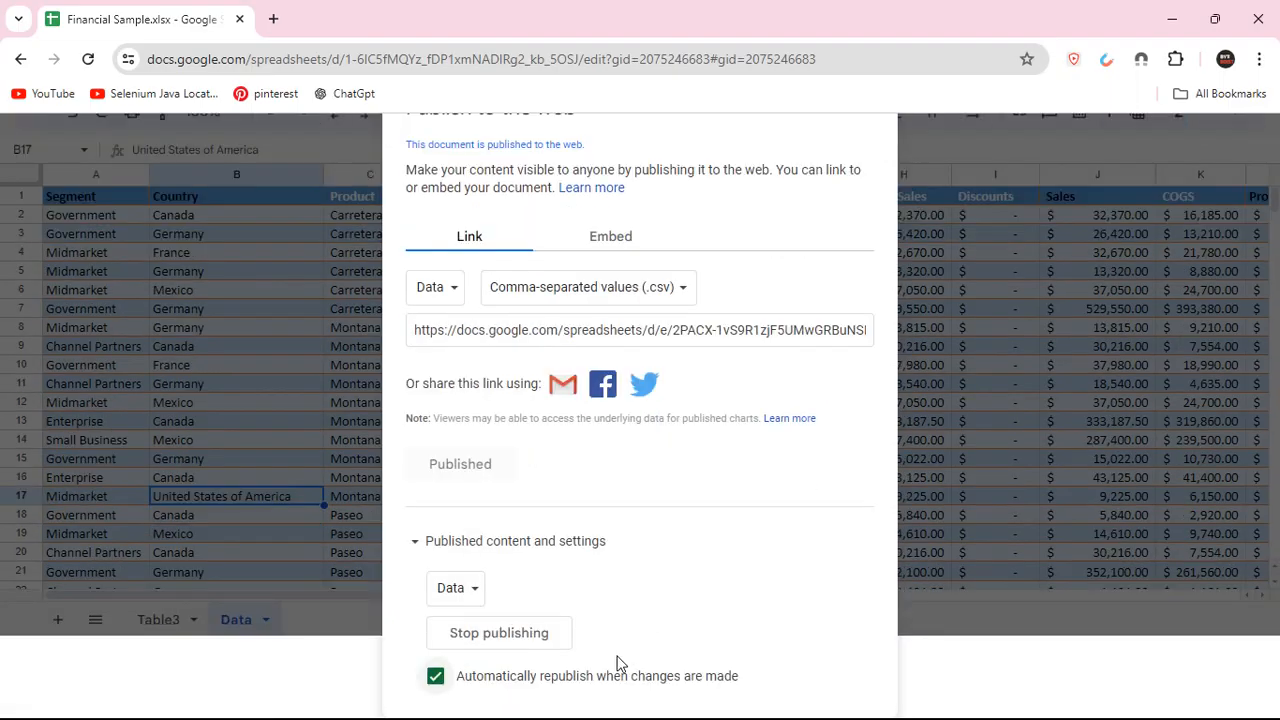
pyautogui.press('Tab')
pyautogui.press('Tab')
pyautogui.press('Tab')
pyautogui.press('Tab')
pyautogui.press('Tab')
pyautogui.press('Tab')
pyautogui.press('Tab')
pyautogui.press('Tab')
pyautogui.press('Tab')
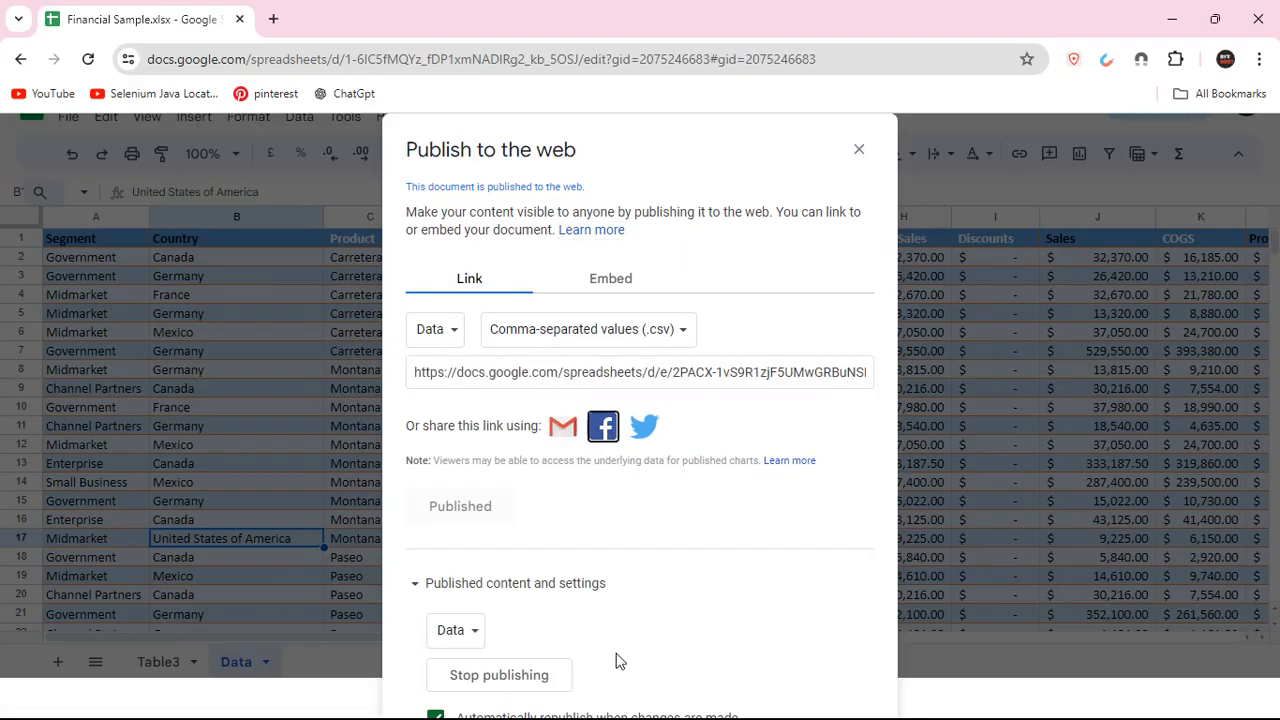
pyautogui.press('Tab')
pyautogui.press('Tab')
pyautogui.press('Tab')
pyautogui.press('Tab')
pyautogui.press('Tab')
pyautogui.press('Tab')
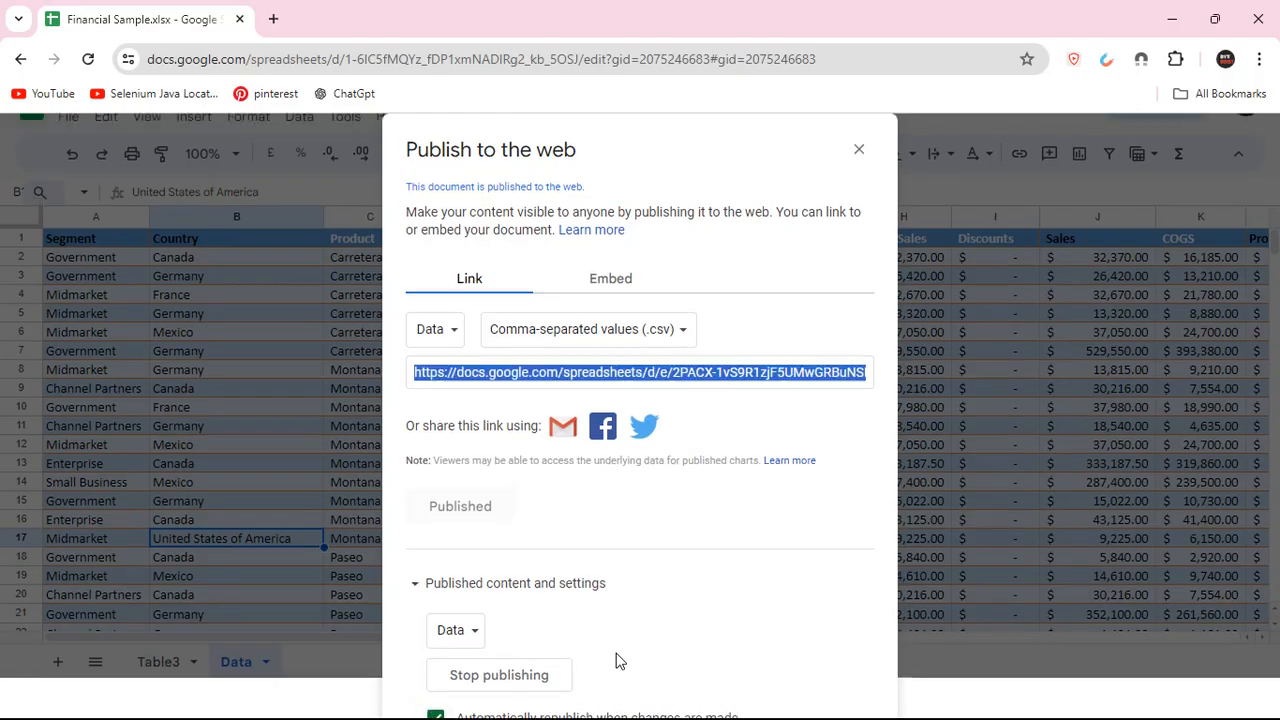
pyautogui.press('Tab')
pyautogui.press('Tab')
pyautogui.press('Tab')
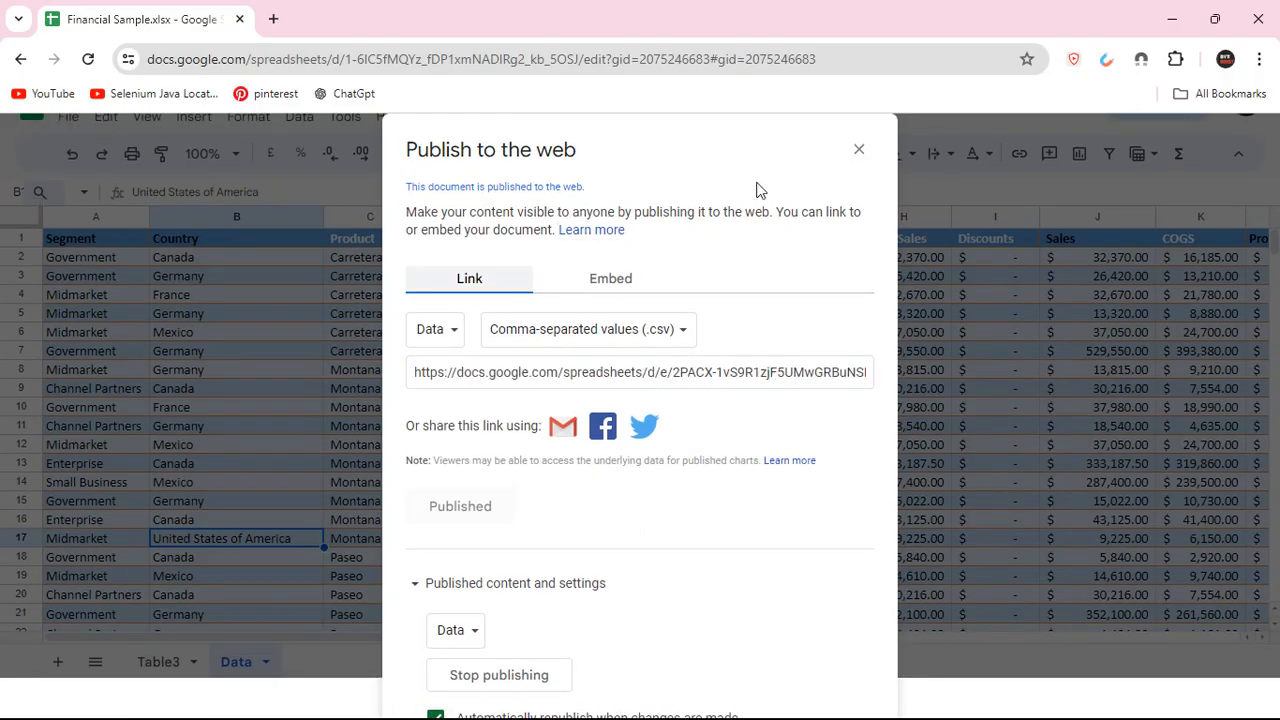
pyautogui.click(857, 150)
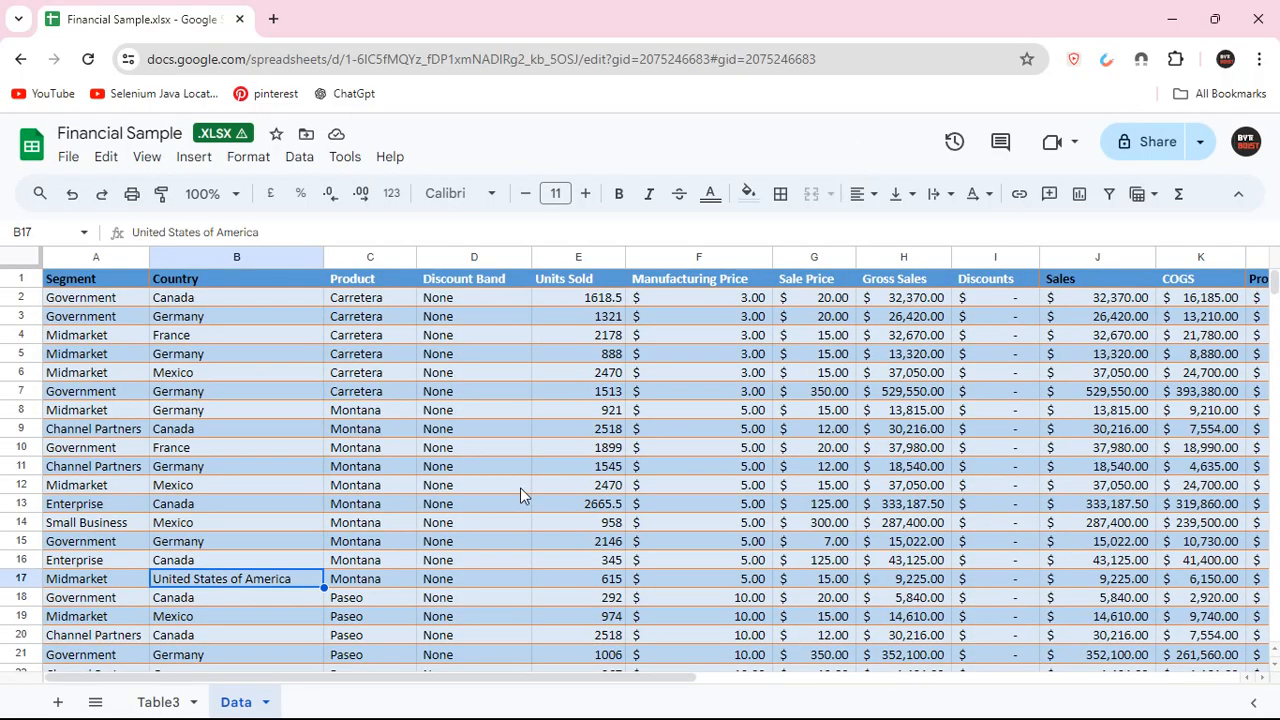
# Step: Switch to the Excel workbook Book1 and select cell A1 on its Data sheet
pyautogui.press('F8')
pyautogui.hotkey('alt', 'Tab')
pyautogui.hotkey('alt', 'Tab')
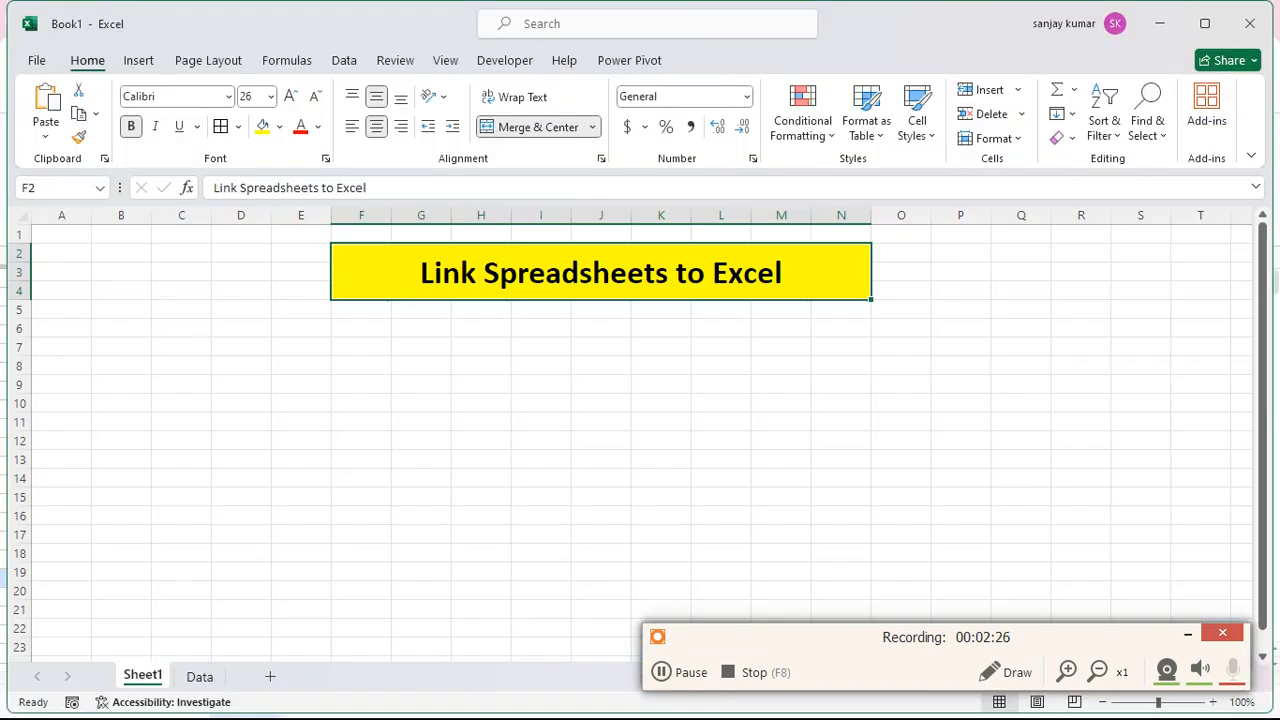
pyautogui.click(121, 366)
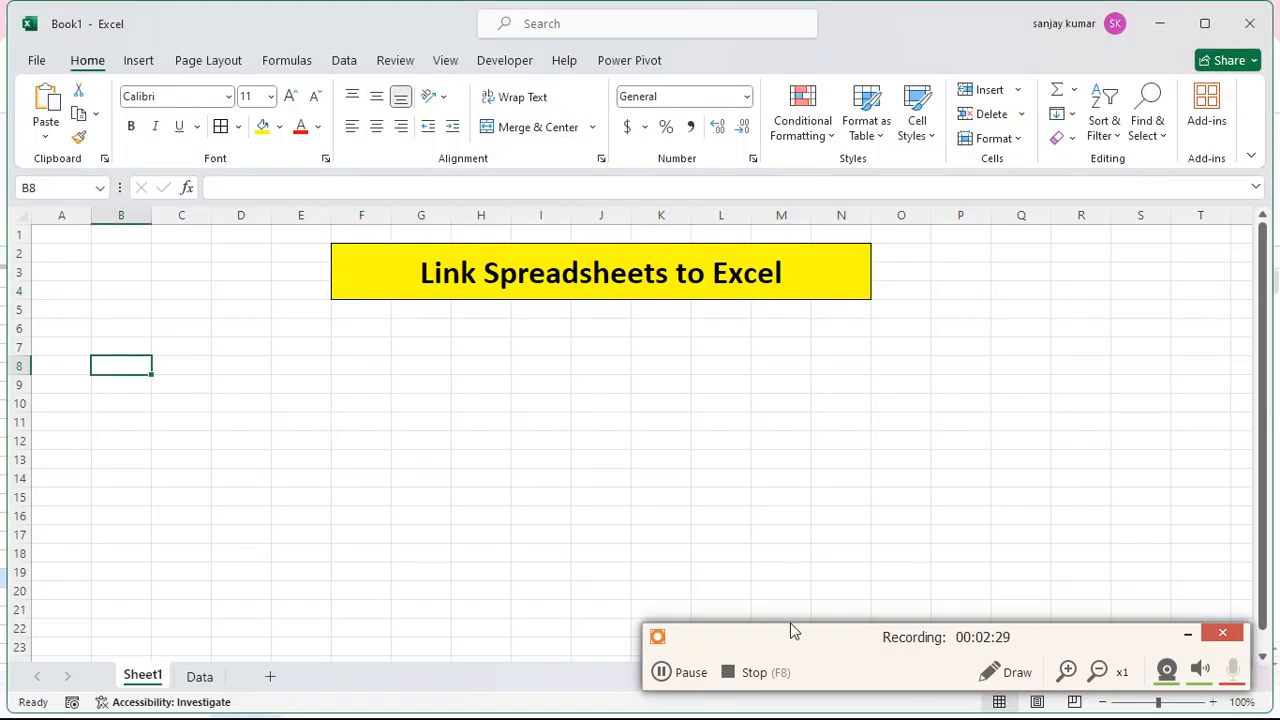
pyautogui.click(1189, 640)
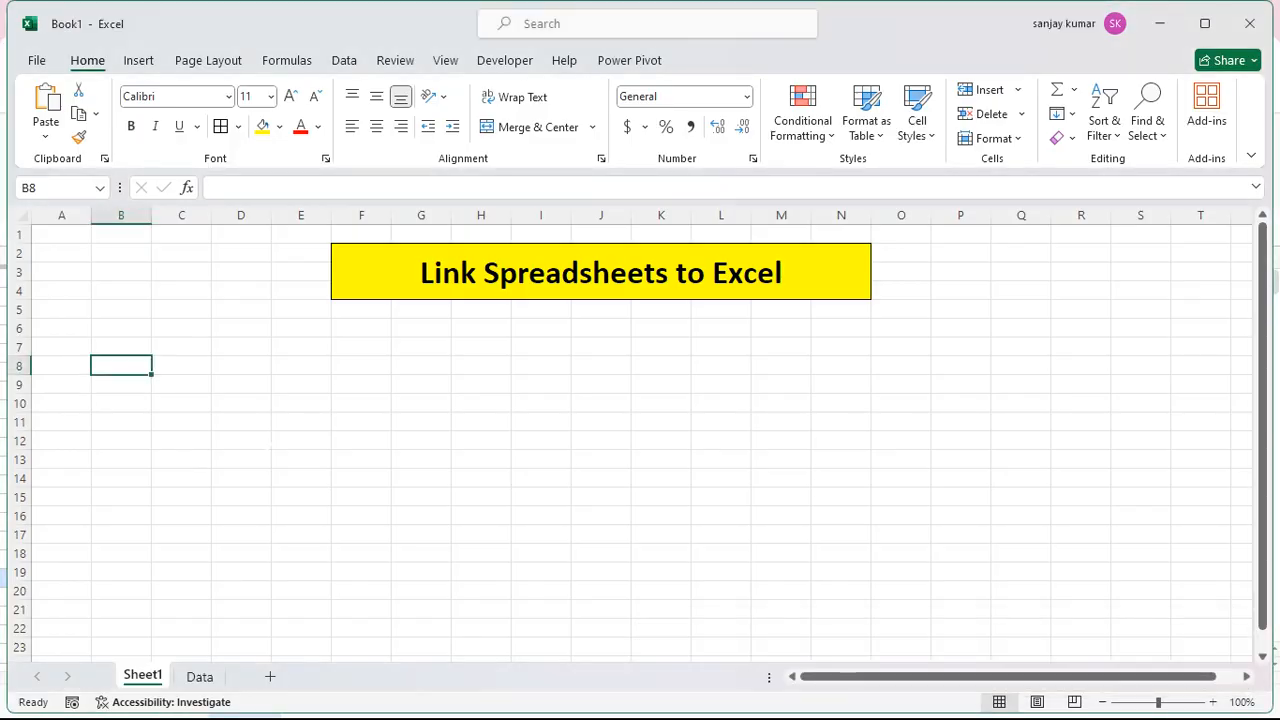
pyautogui.click(241, 441)
pyautogui.click(196, 676)
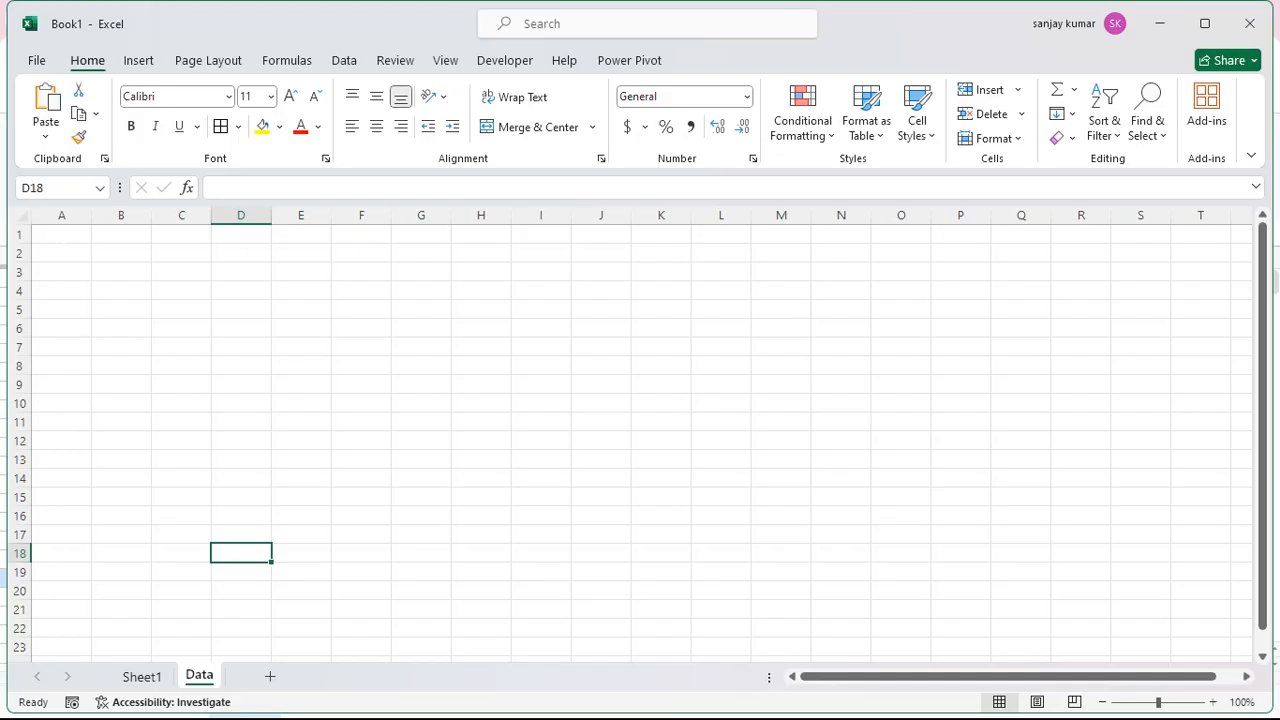
pyautogui.click(64, 237)
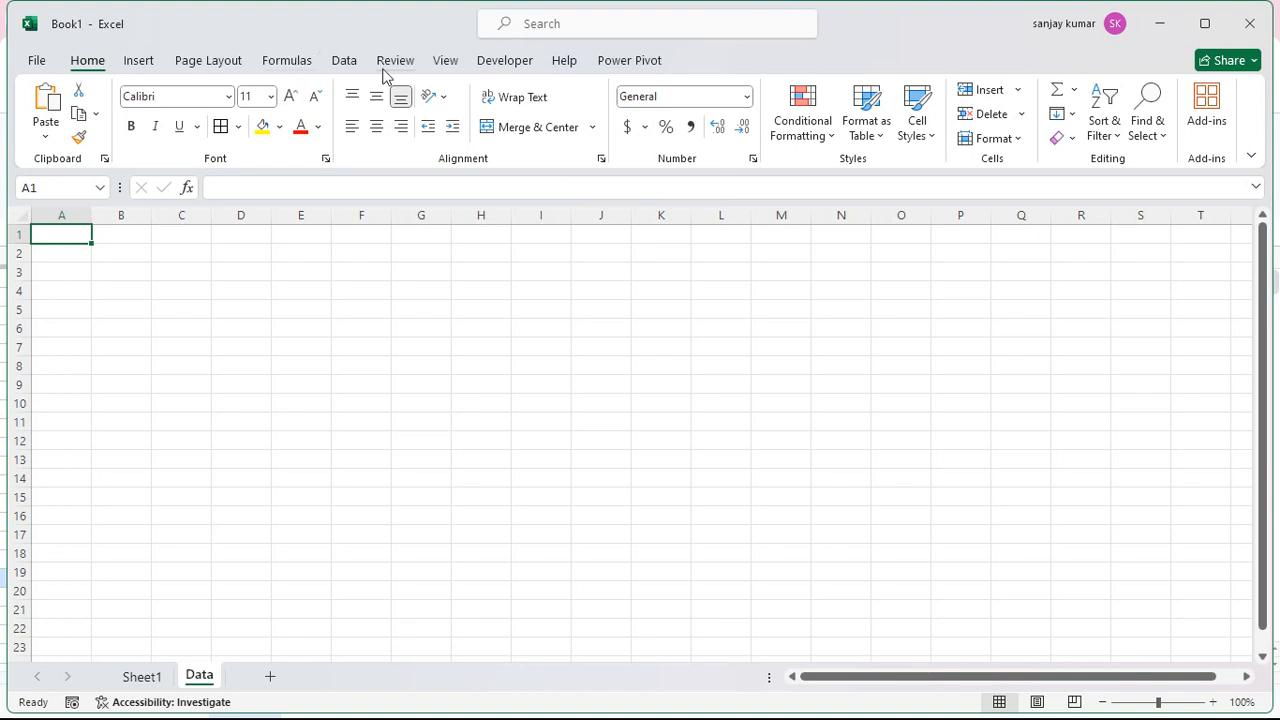
# Step: Start a web data import with the copied published CSV link as the URL, using the Basic option
pyautogui.click(344, 62)
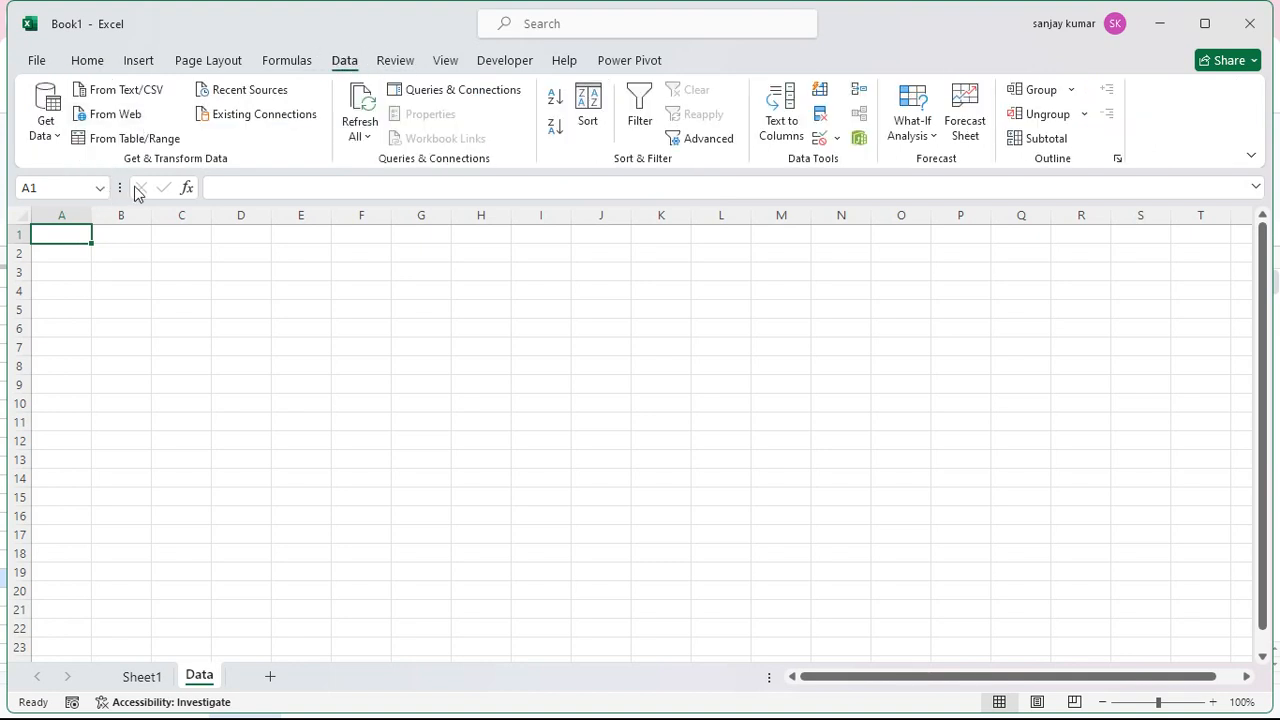
pyautogui.click(104, 117)
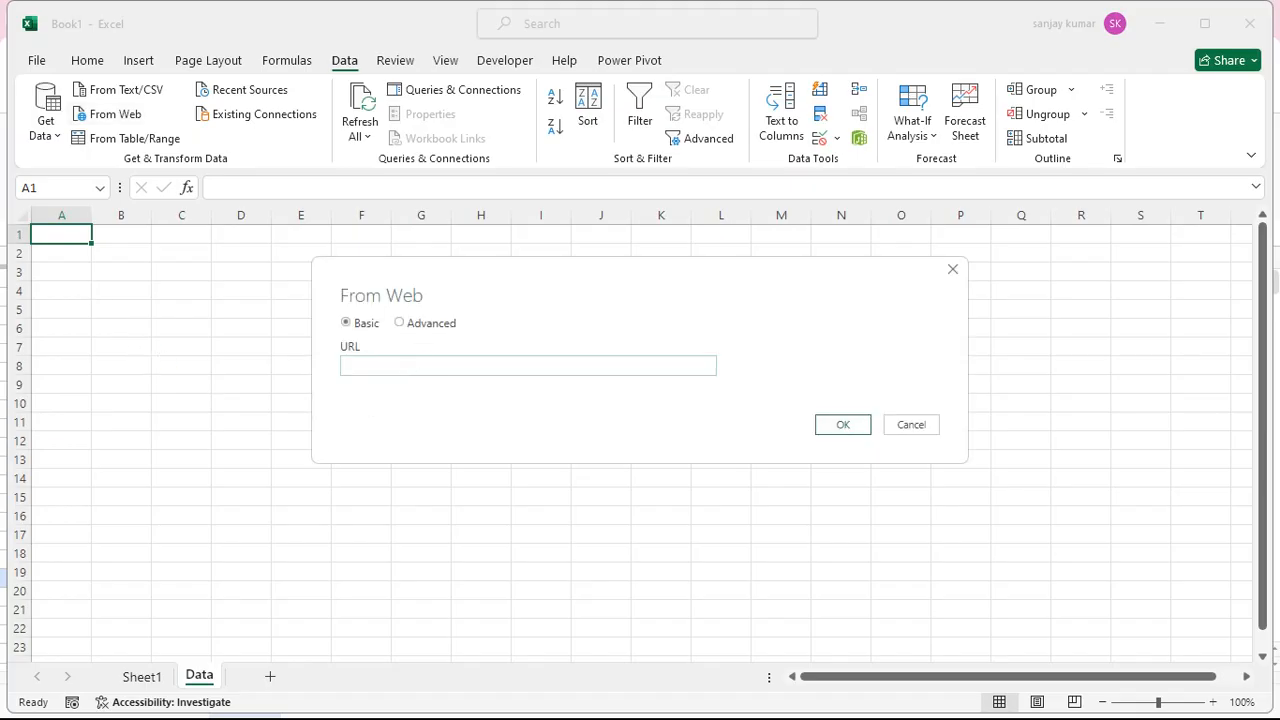
pyautogui.rightClick(428, 369)
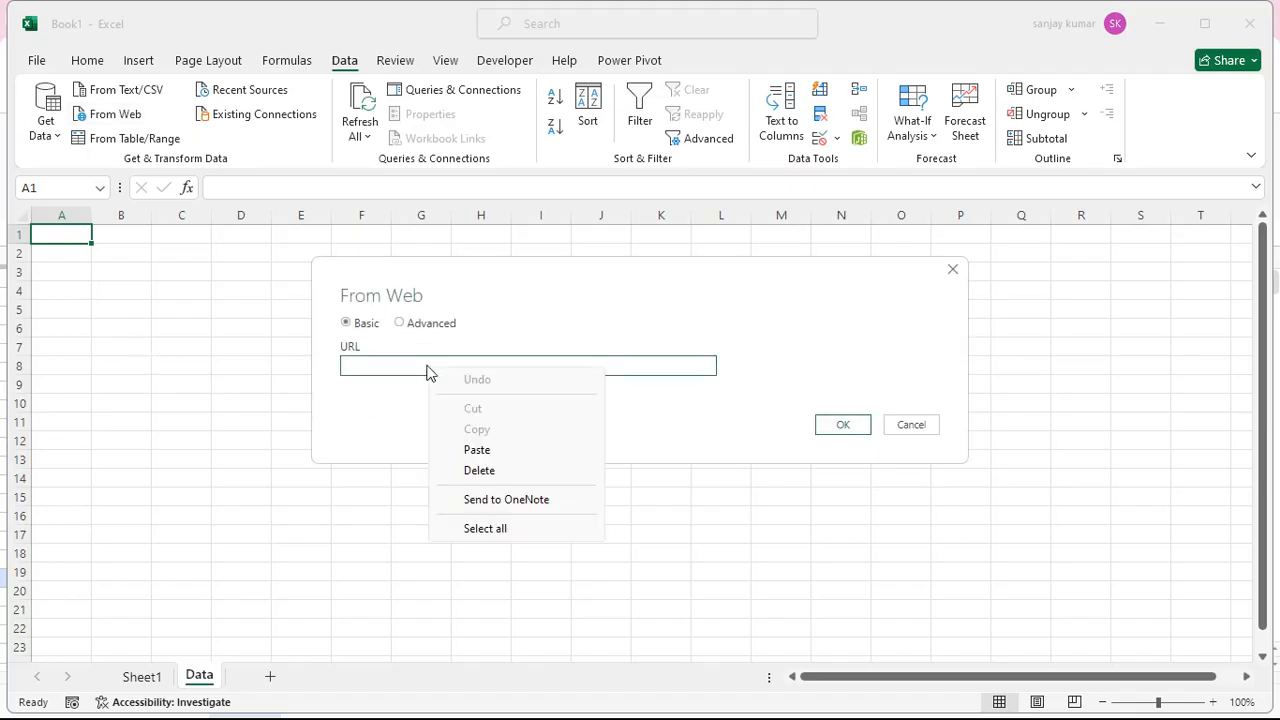
pyautogui.click(483, 449)
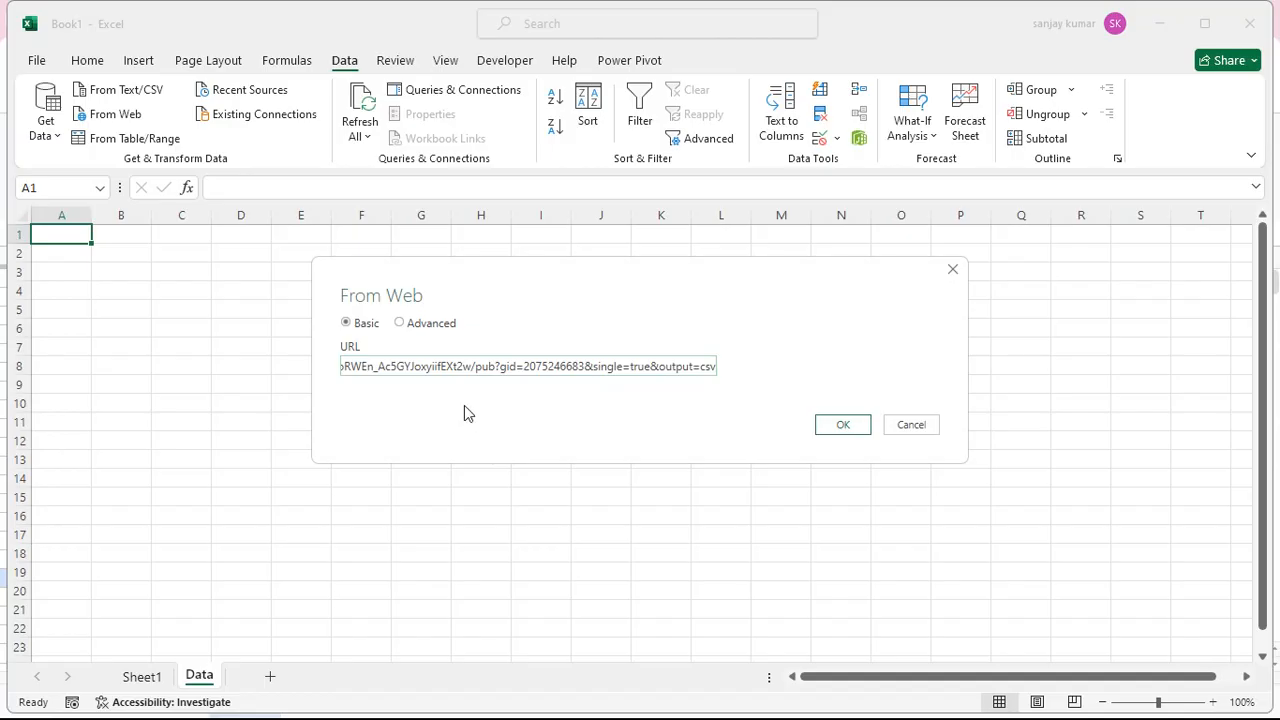
pyautogui.click(835, 430)
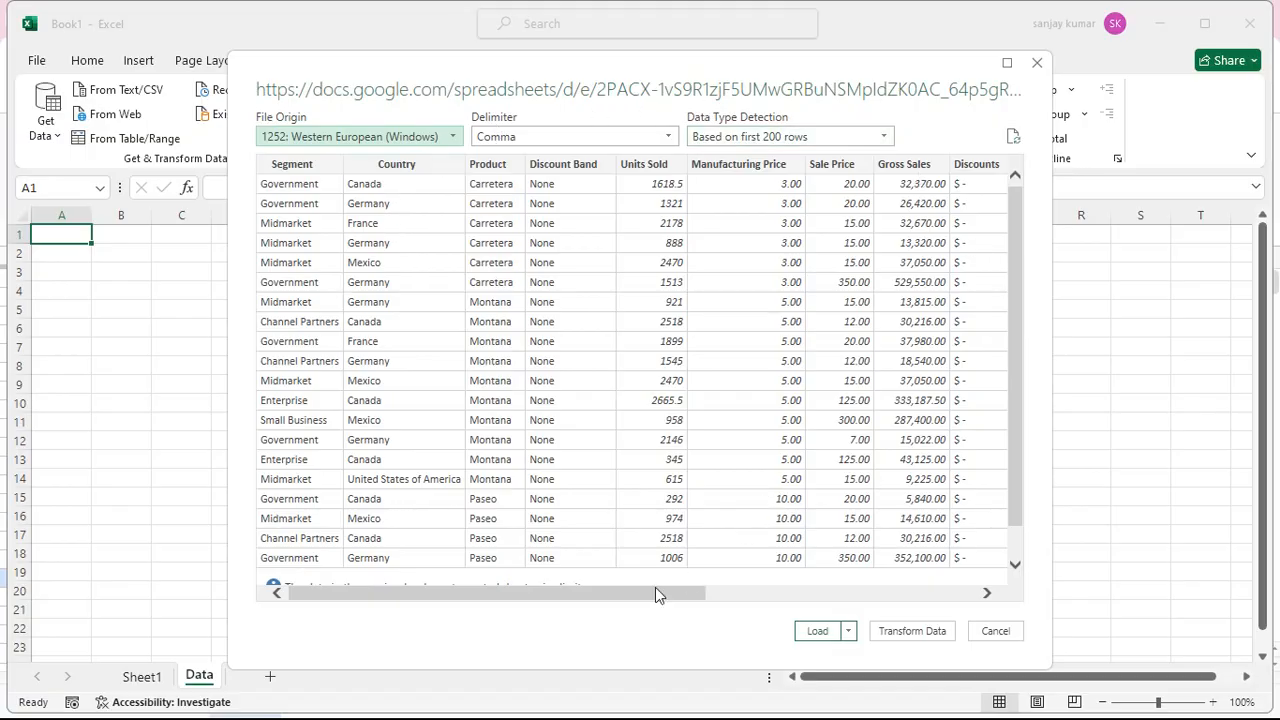
# Step: Look over the import preview and its load options, then open the data for transformation in the Power Query Editor
pyautogui.moveTo(655, 592); pyautogui.dragTo(620, 592)
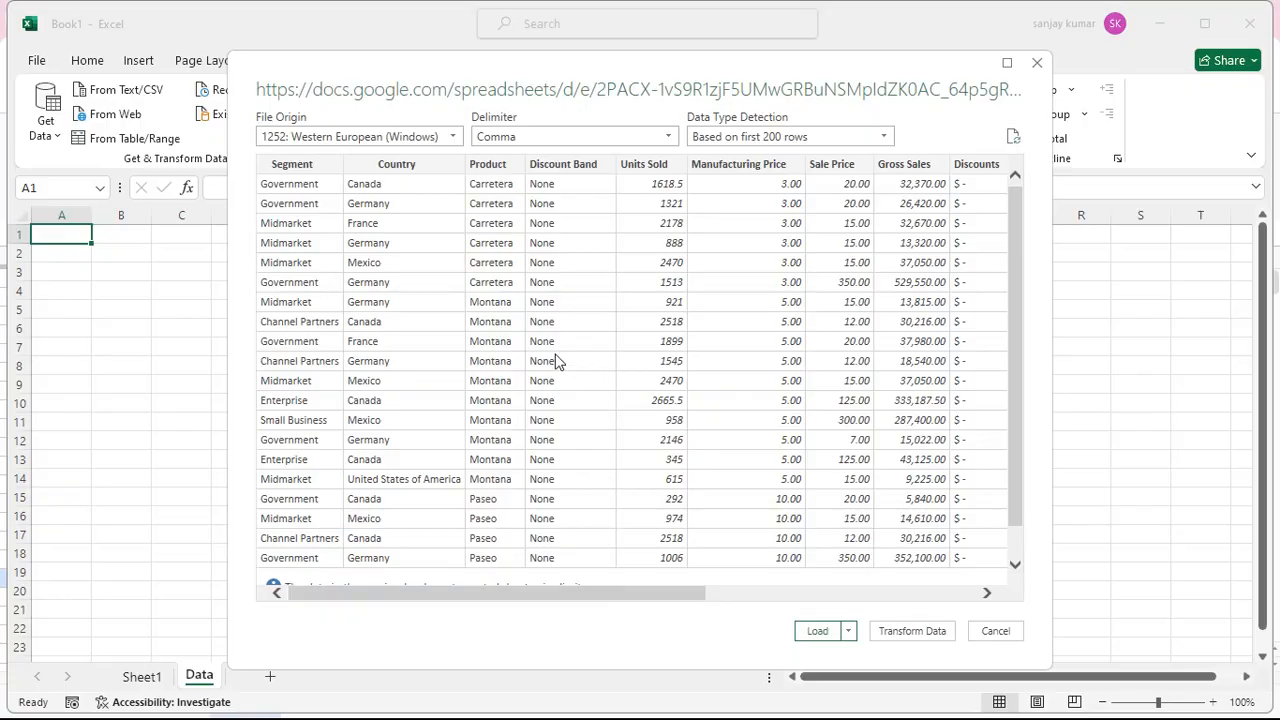
pyautogui.click(848, 631)
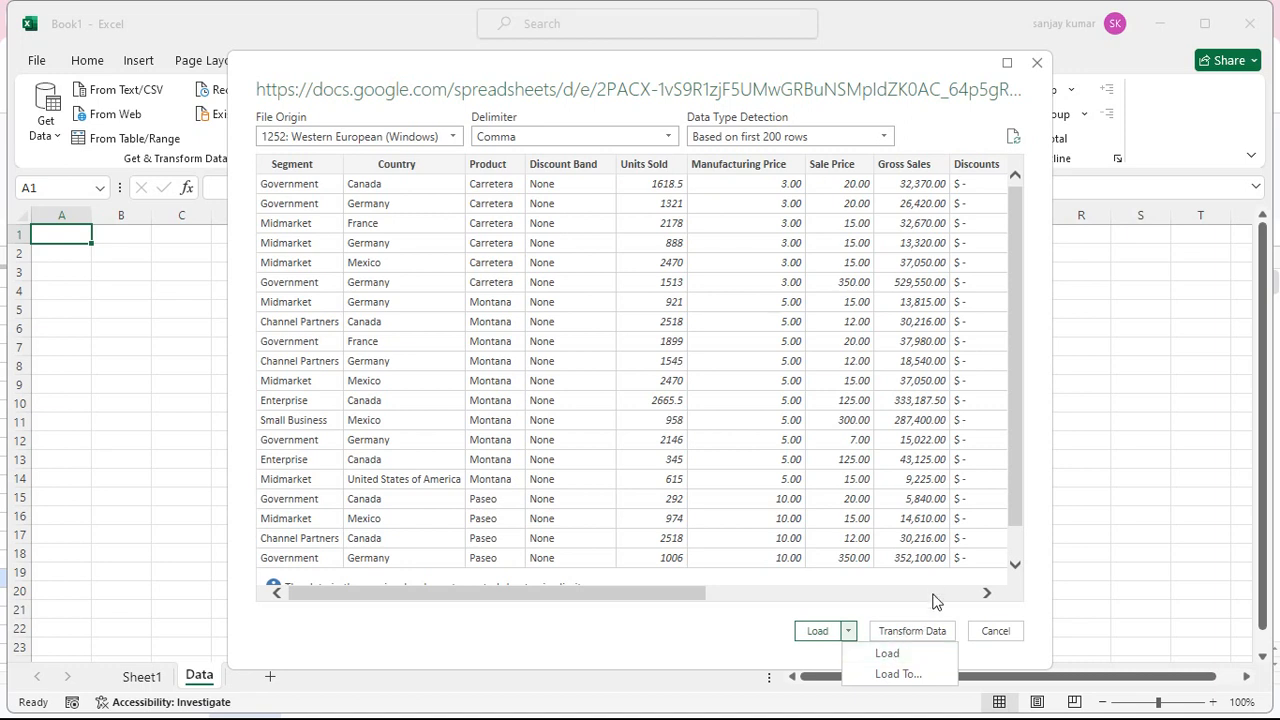
pyautogui.click(691, 644)
pyautogui.click(903, 634)
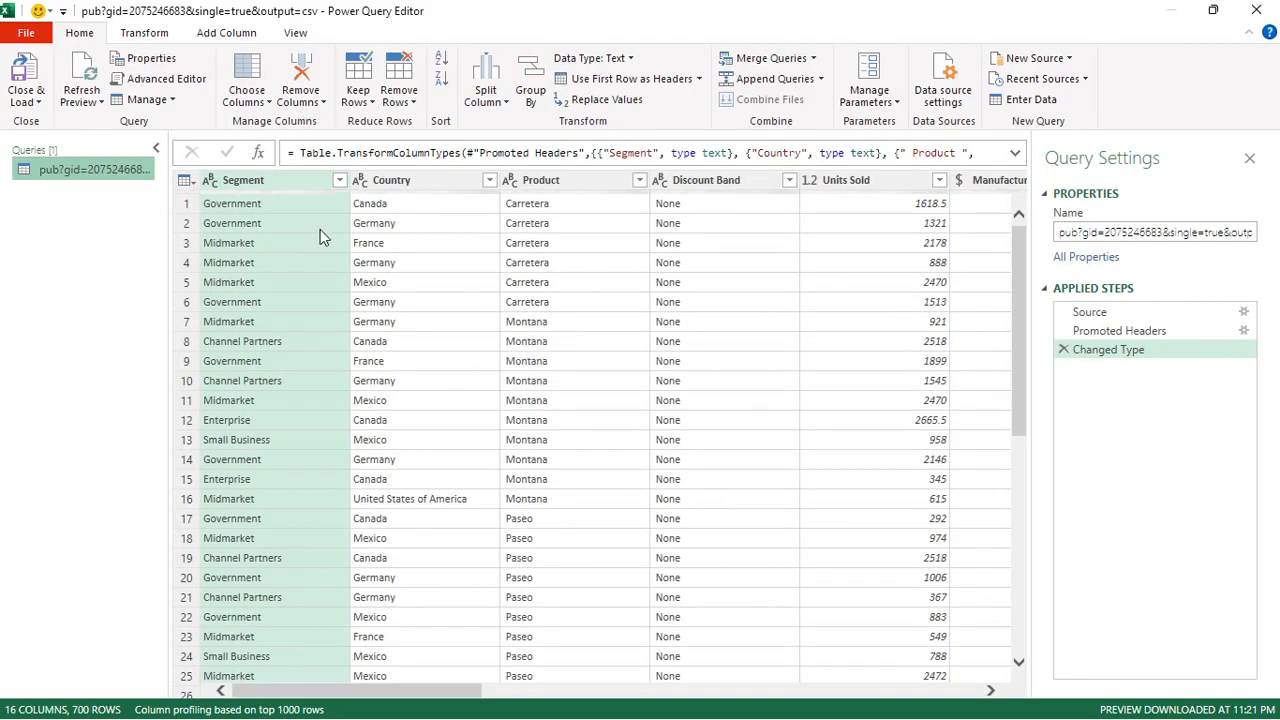
# Step: Look over the imported rows and the full Changed Type formula in the Power Query Editor
pyautogui.scroll(-5, 275, 286)
pyautogui.scroll(5, 275, 286)
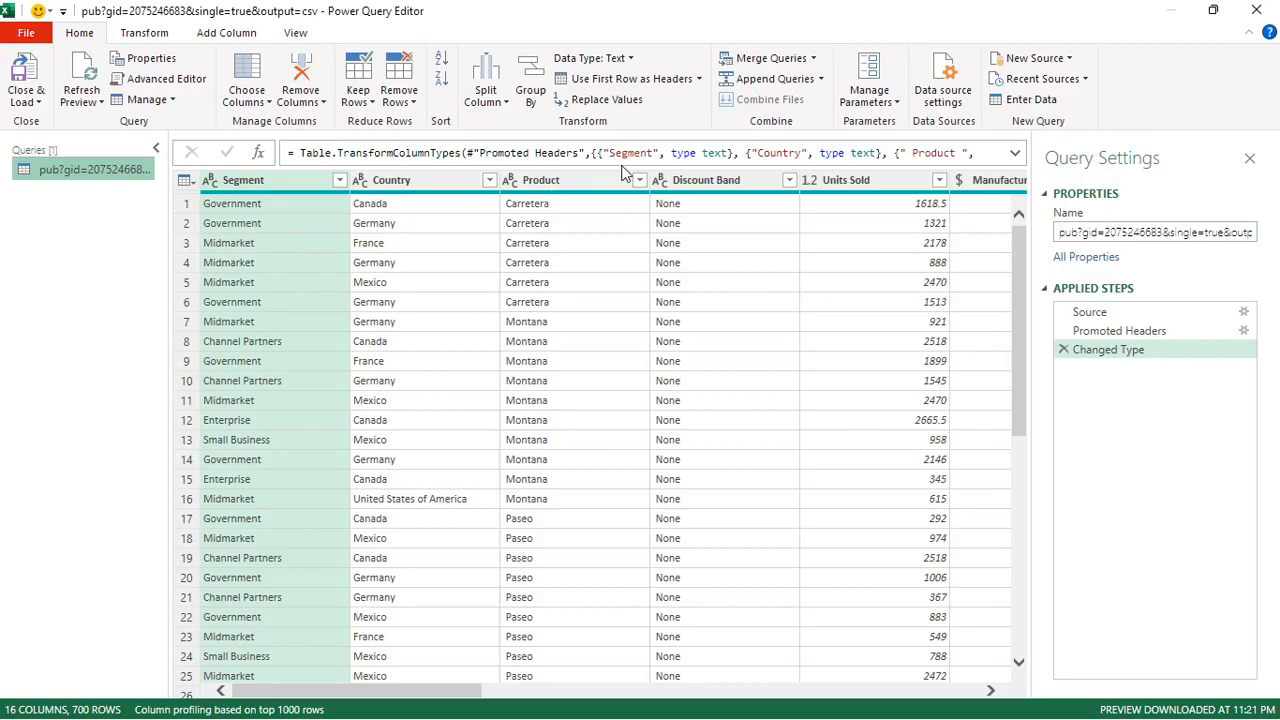
pyautogui.click(1016, 155)
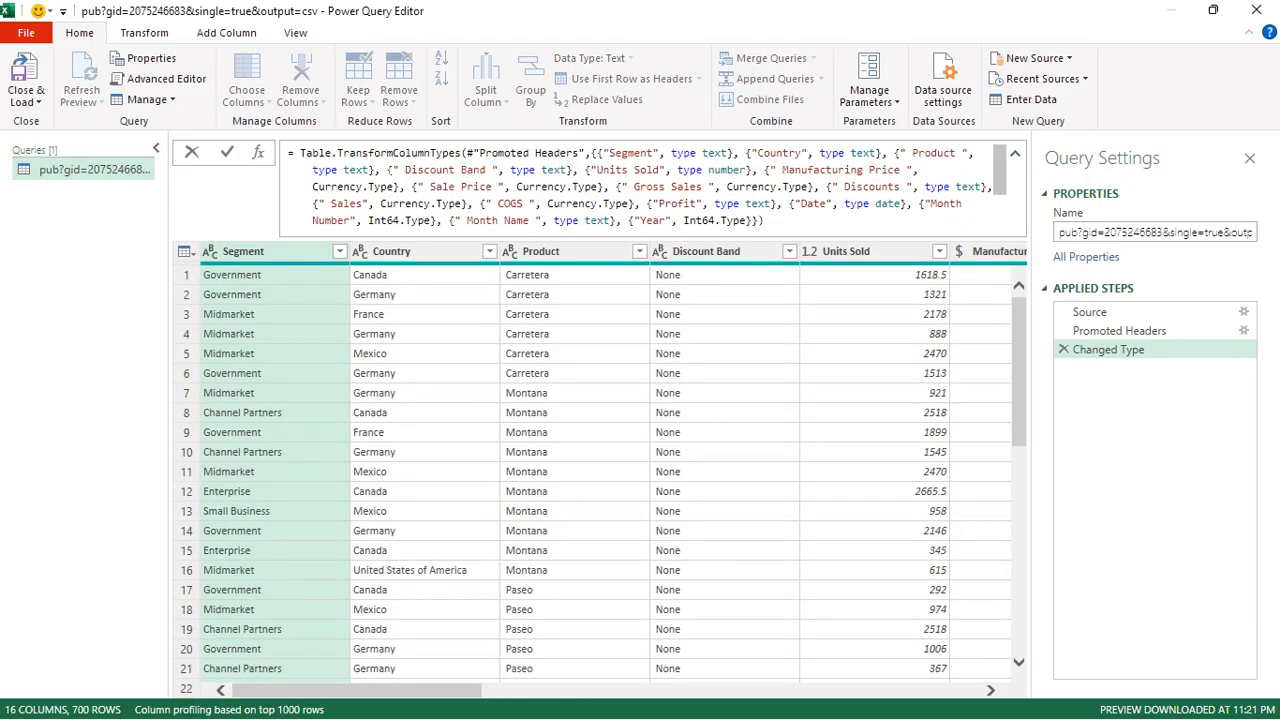
pyautogui.click(388, 170)
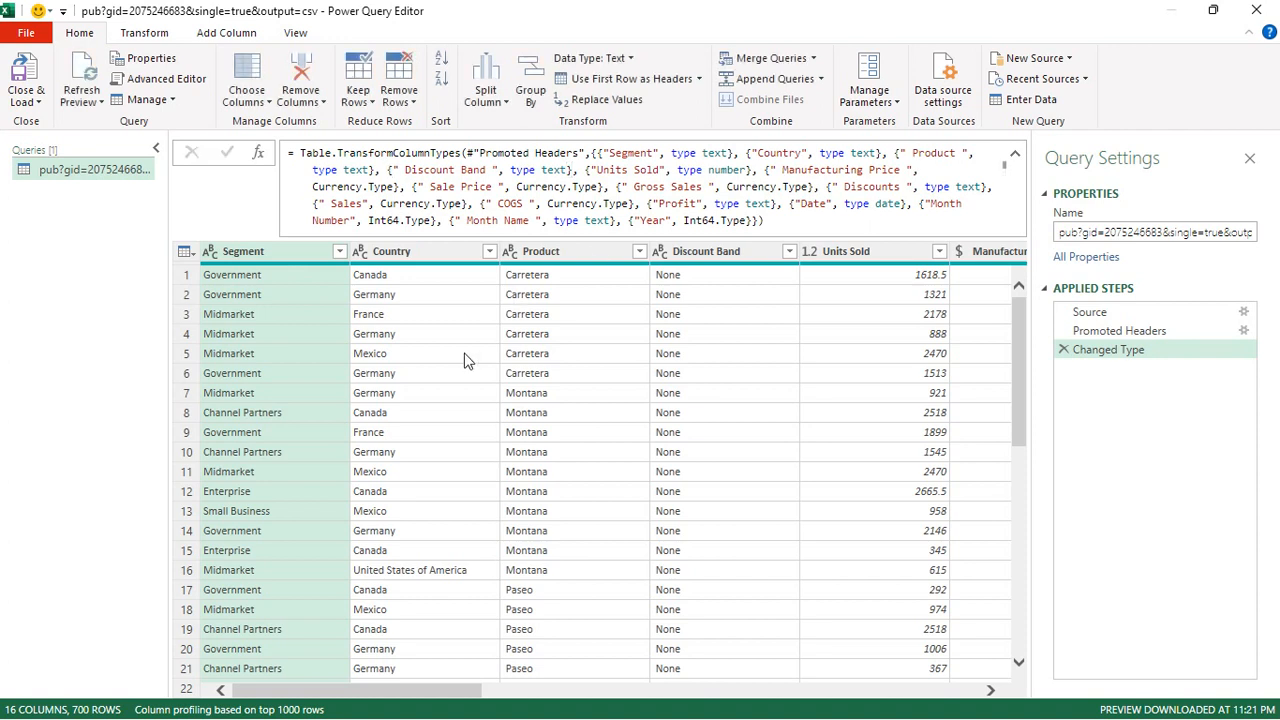
pyautogui.press('Escape')
# Step: Close the query editor with Close & Load To and choose a Table on the existing worksheet as the destination
pyautogui.click(41, 110)
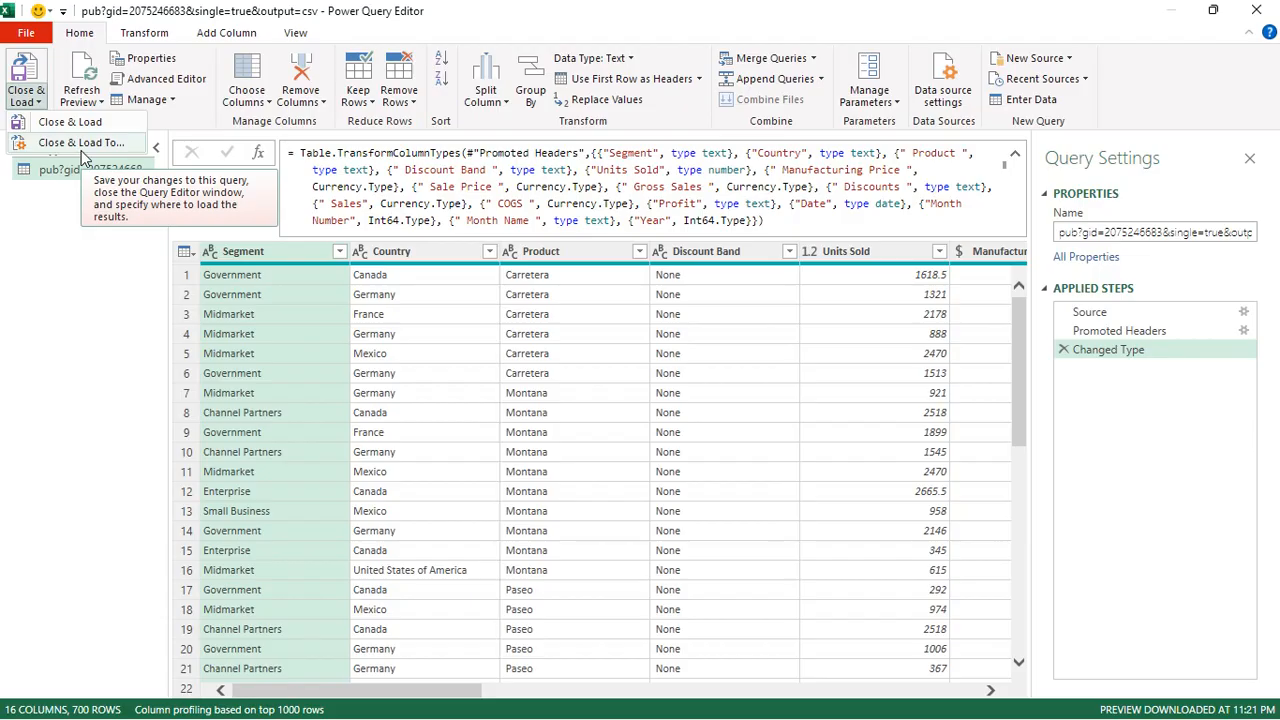
pyautogui.click(81, 150)
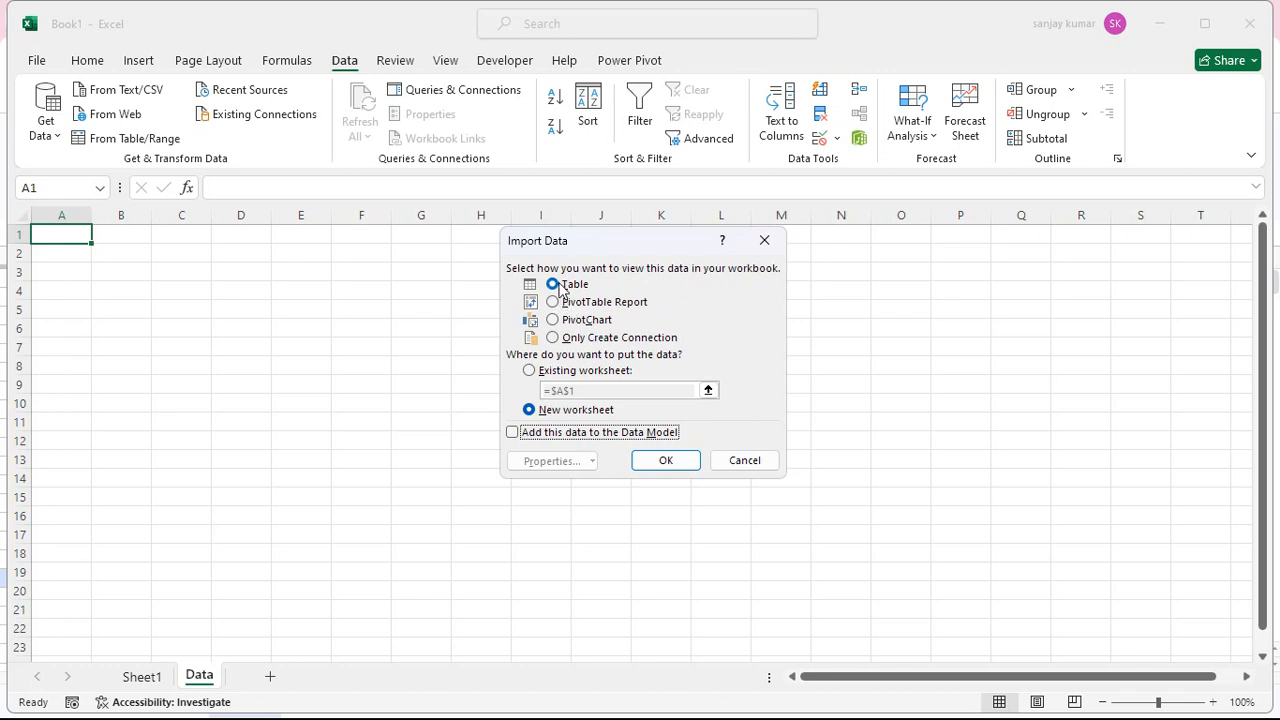
pyautogui.click(529, 371)
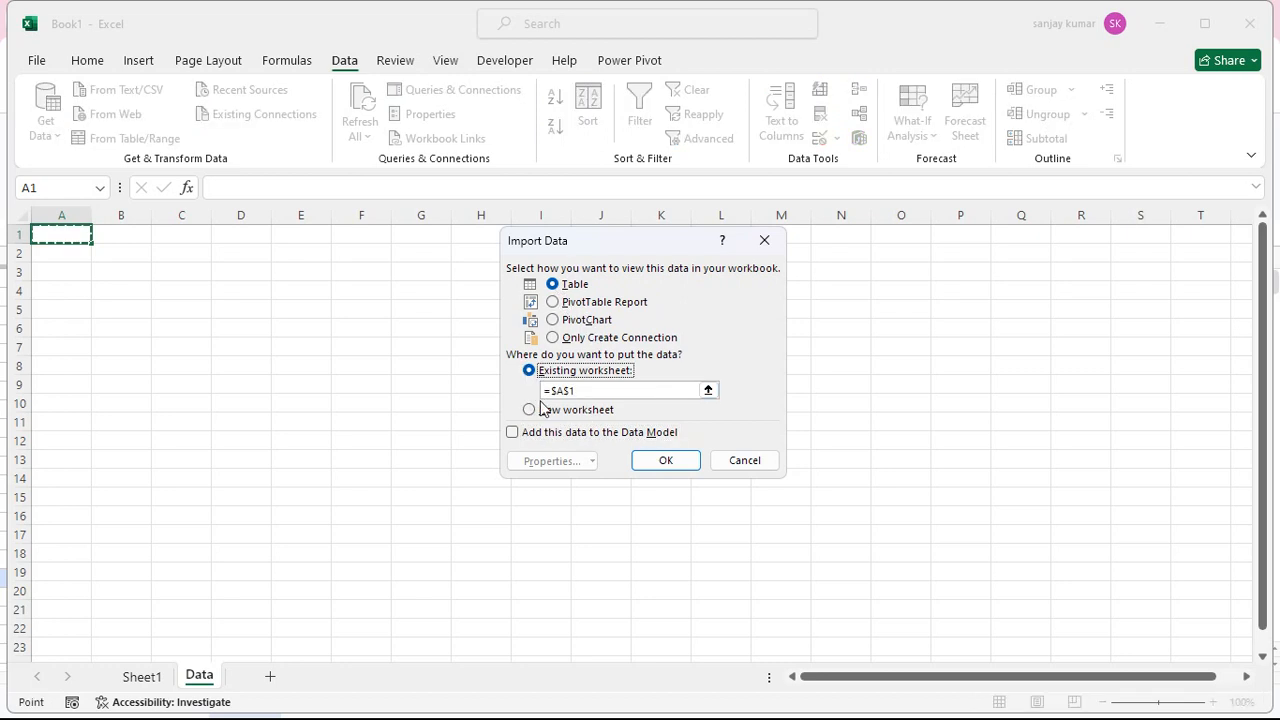
pyautogui.click(61, 235)
pyautogui.click(61, 254)
pyautogui.click(61, 309)
pyautogui.click(121, 272)
pyautogui.click(301, 254)
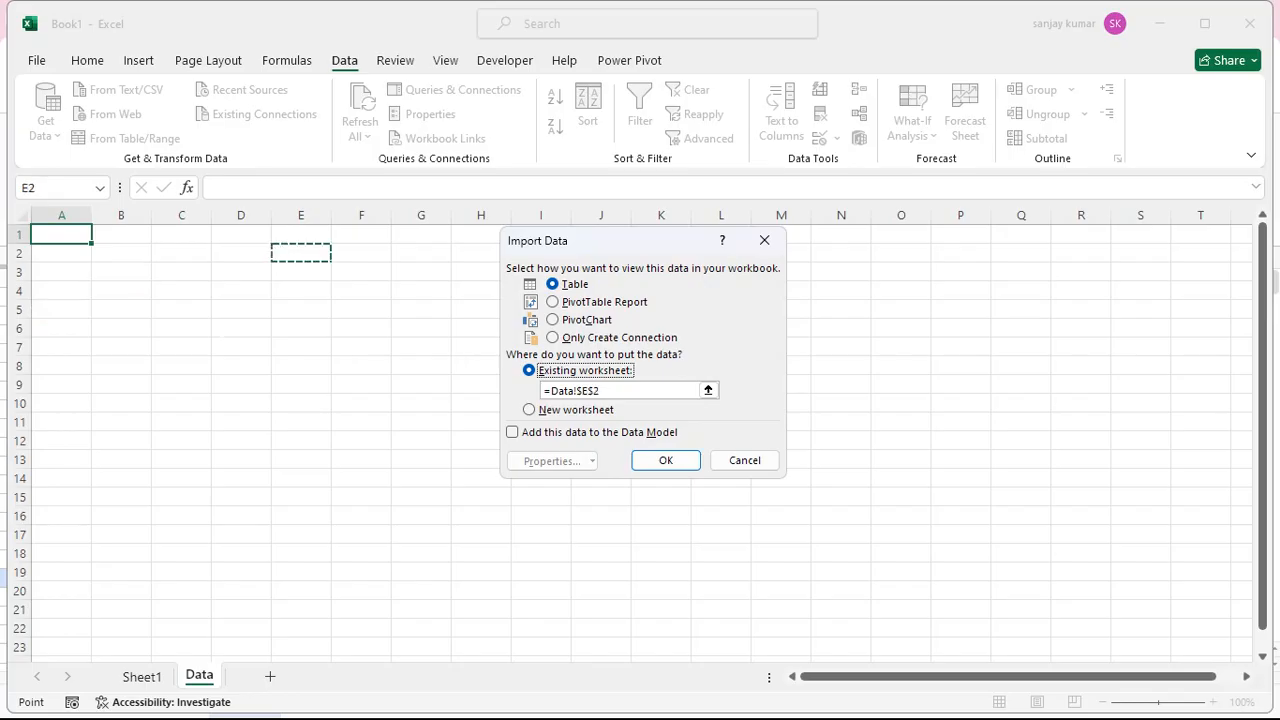
pyautogui.click(241, 328)
pyautogui.click(61, 291)
pyautogui.click(301, 272)
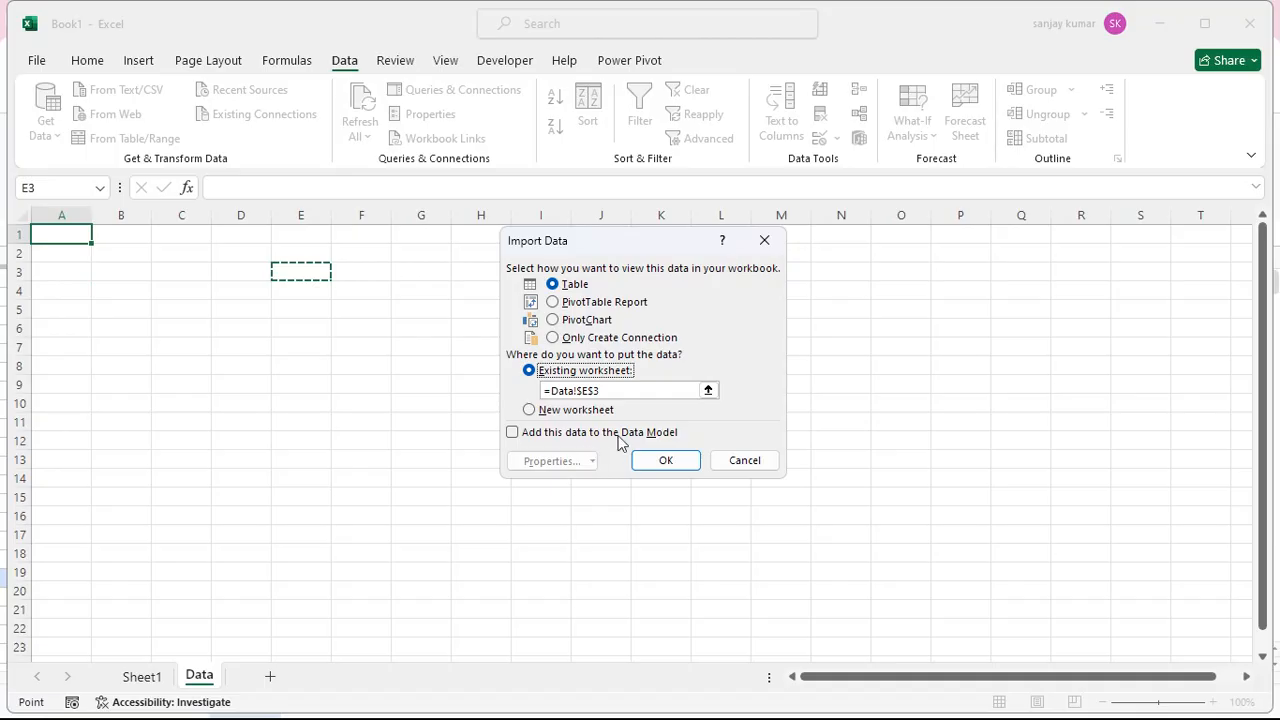
# Step: Load the table into cell A1 of the Data sheet and look through the loaded rows
pyautogui.click(61, 235)
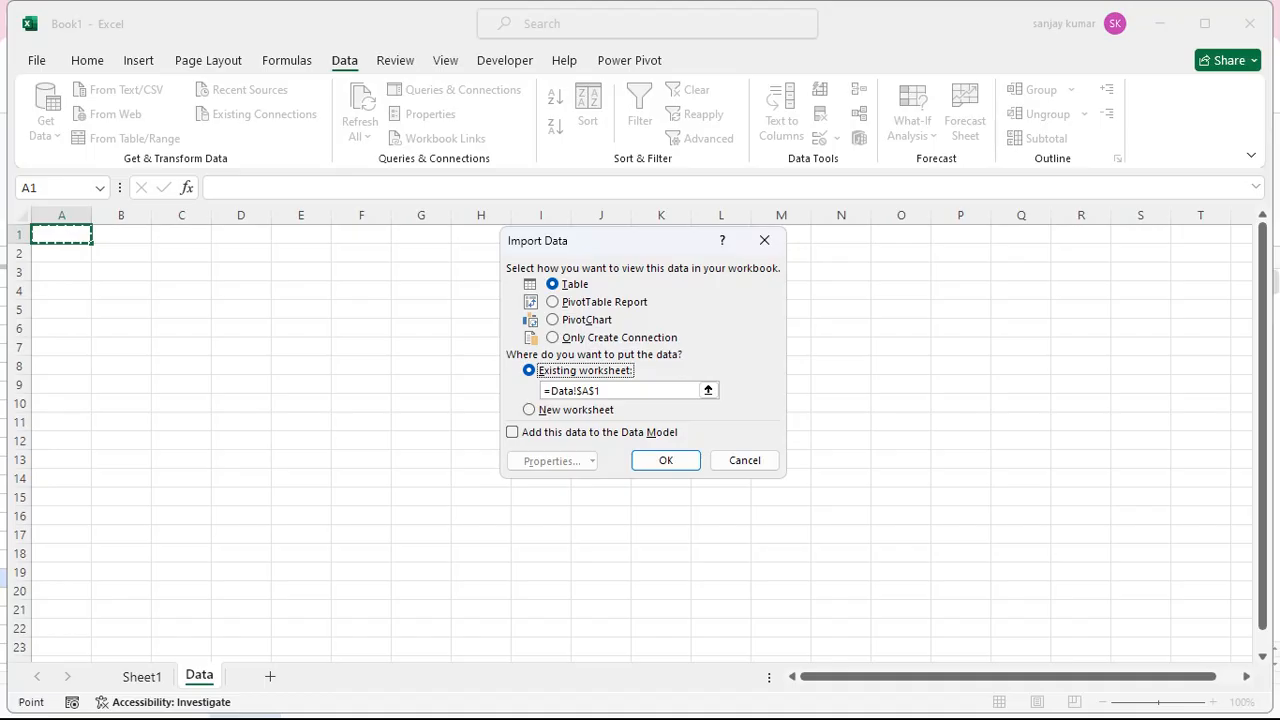
pyautogui.click(677, 461)
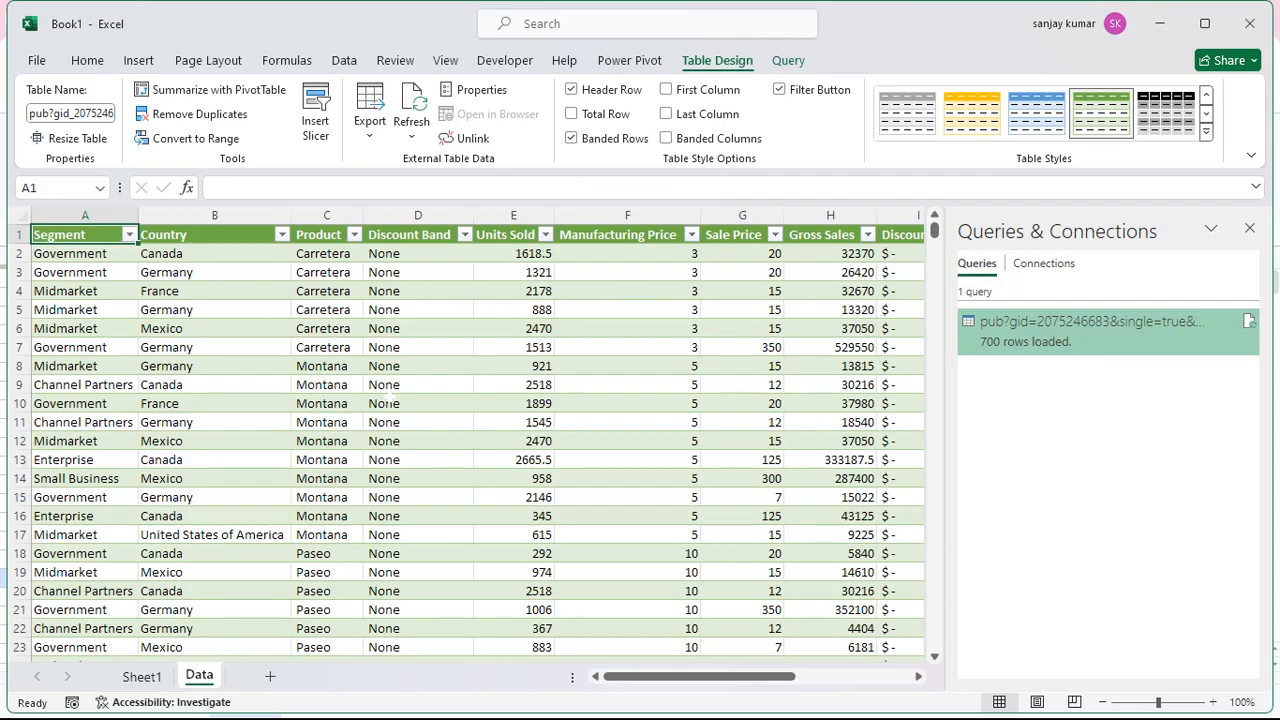
pyautogui.scroll(-7, 463, 254)
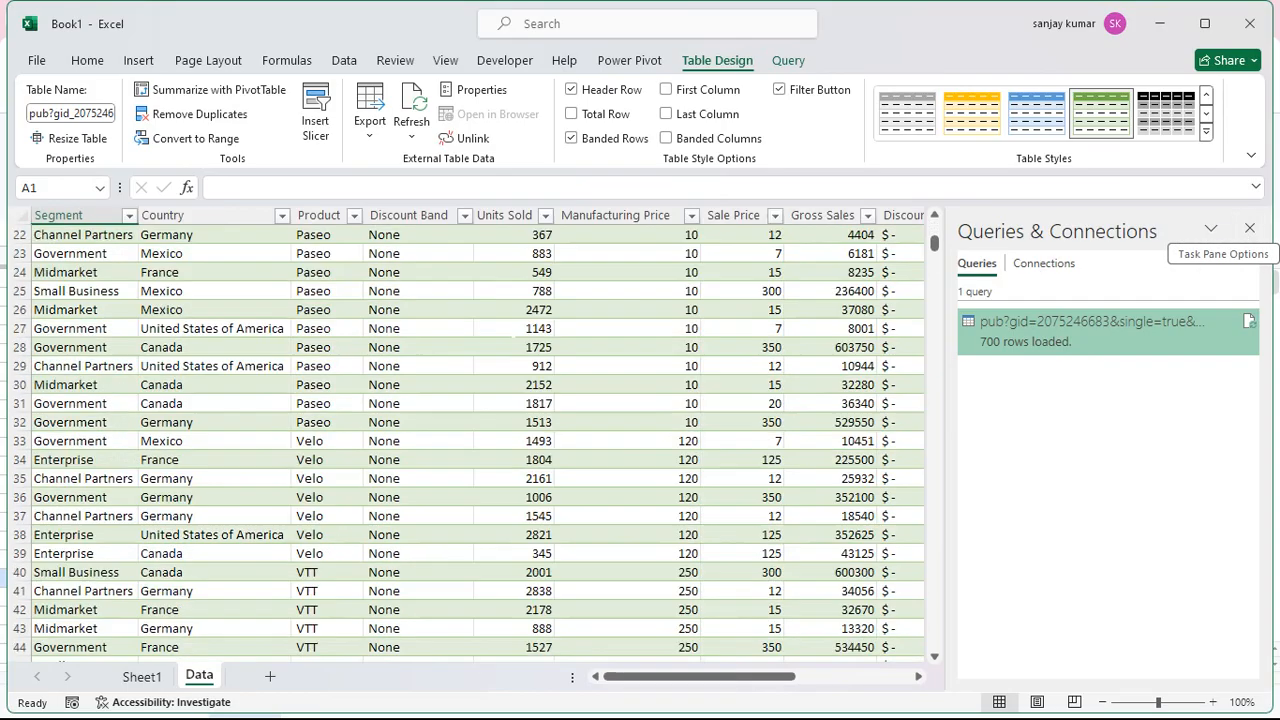
pyautogui.scroll(7, 463, 254)
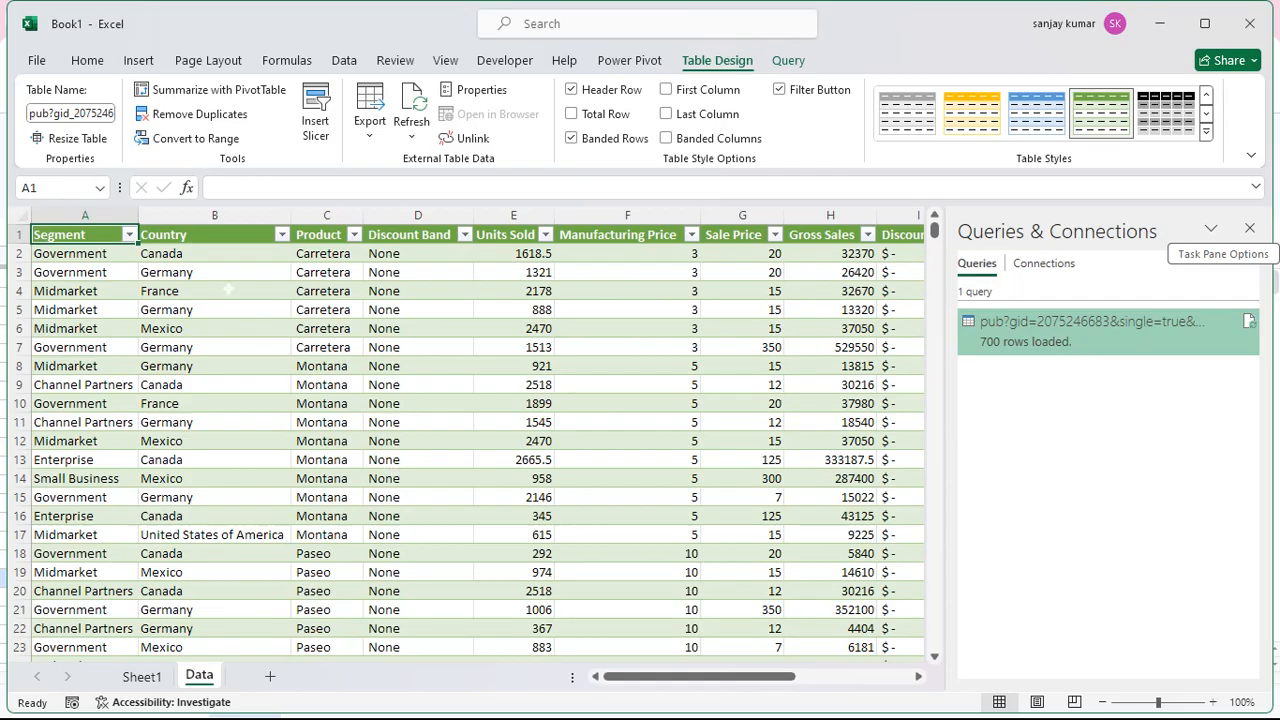
# Step: In the query's connection properties, enable Fast Data Load and refreshing data when opening the file
pyautogui.click(413, 138)
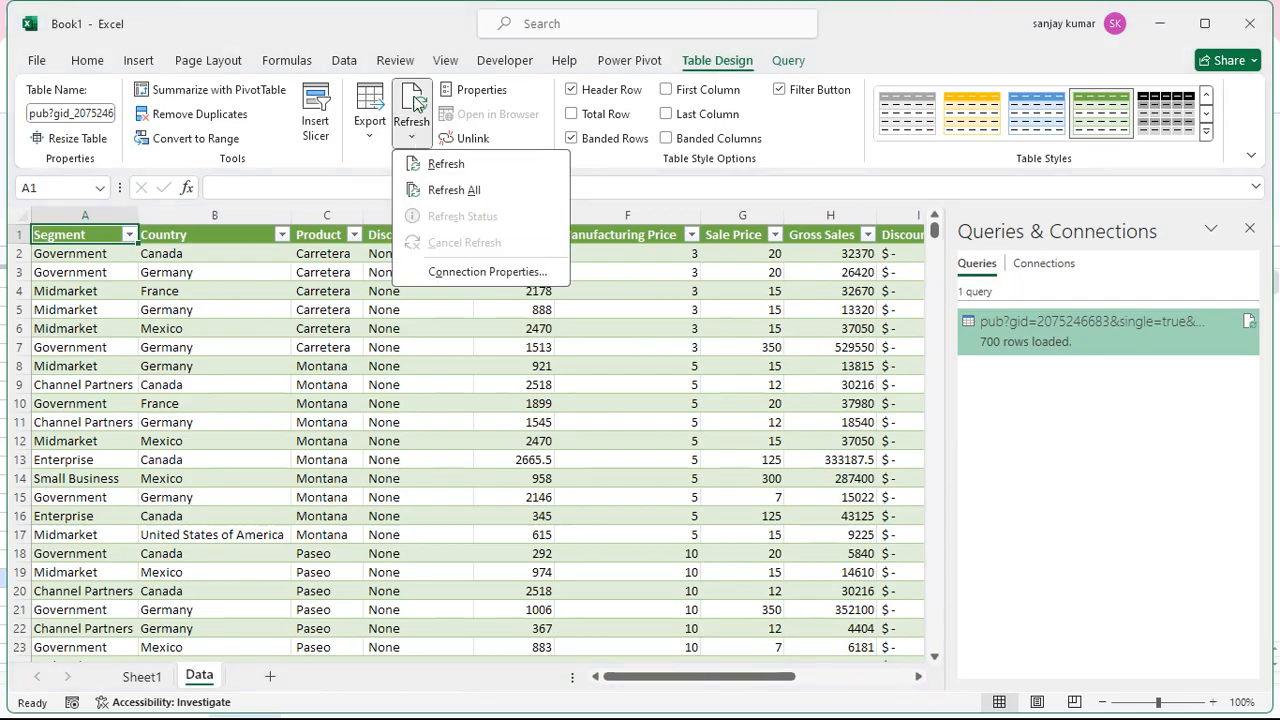
pyautogui.click(466, 272)
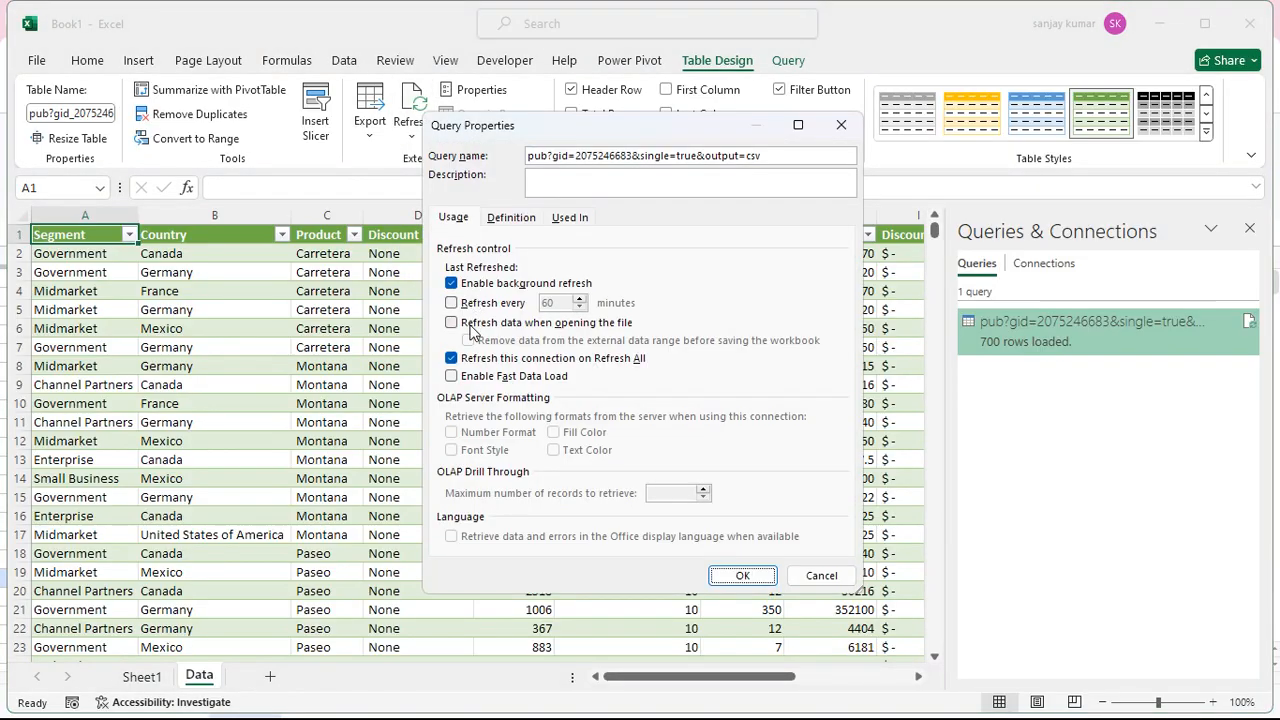
pyautogui.click(452, 303)
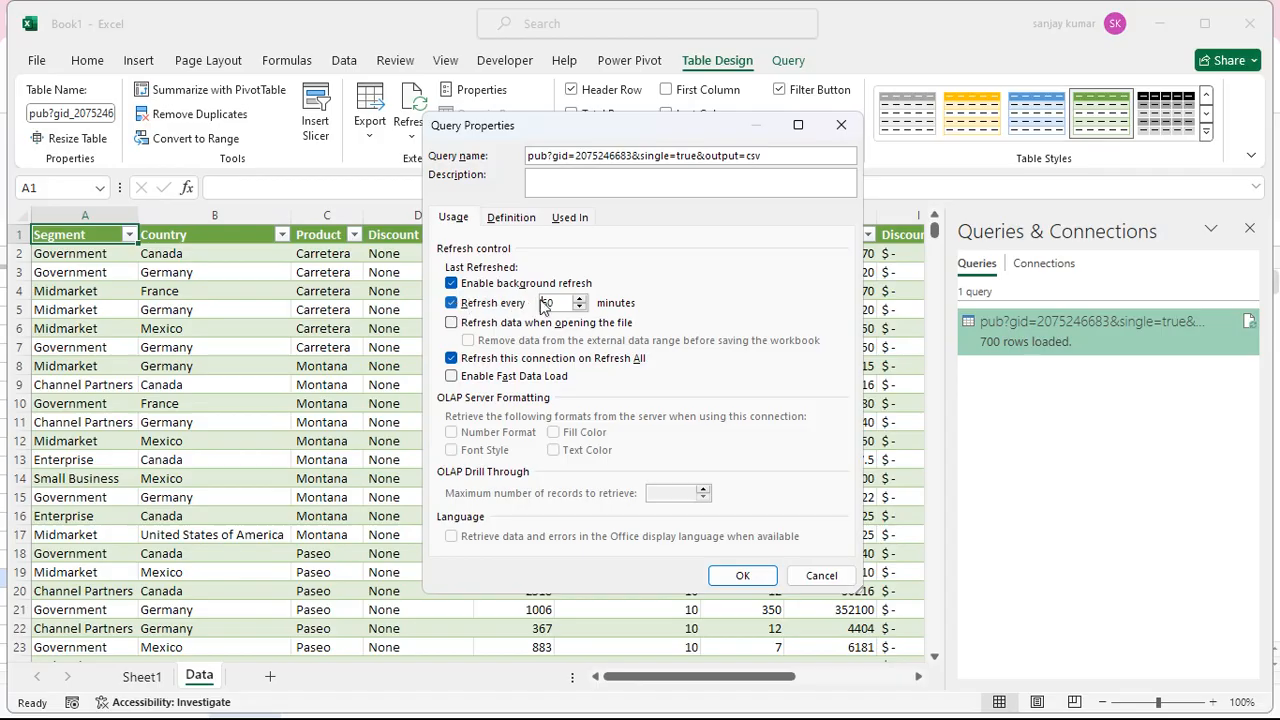
pyautogui.click(454, 305)
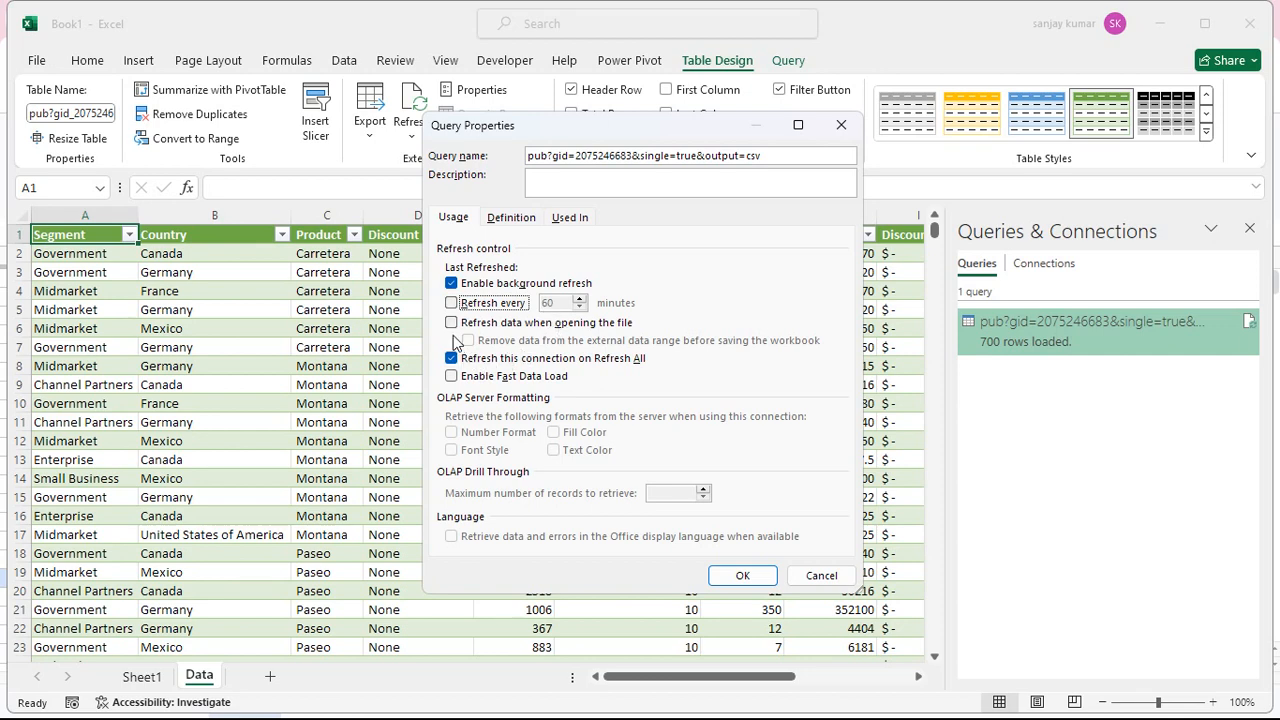
pyautogui.click(452, 380)
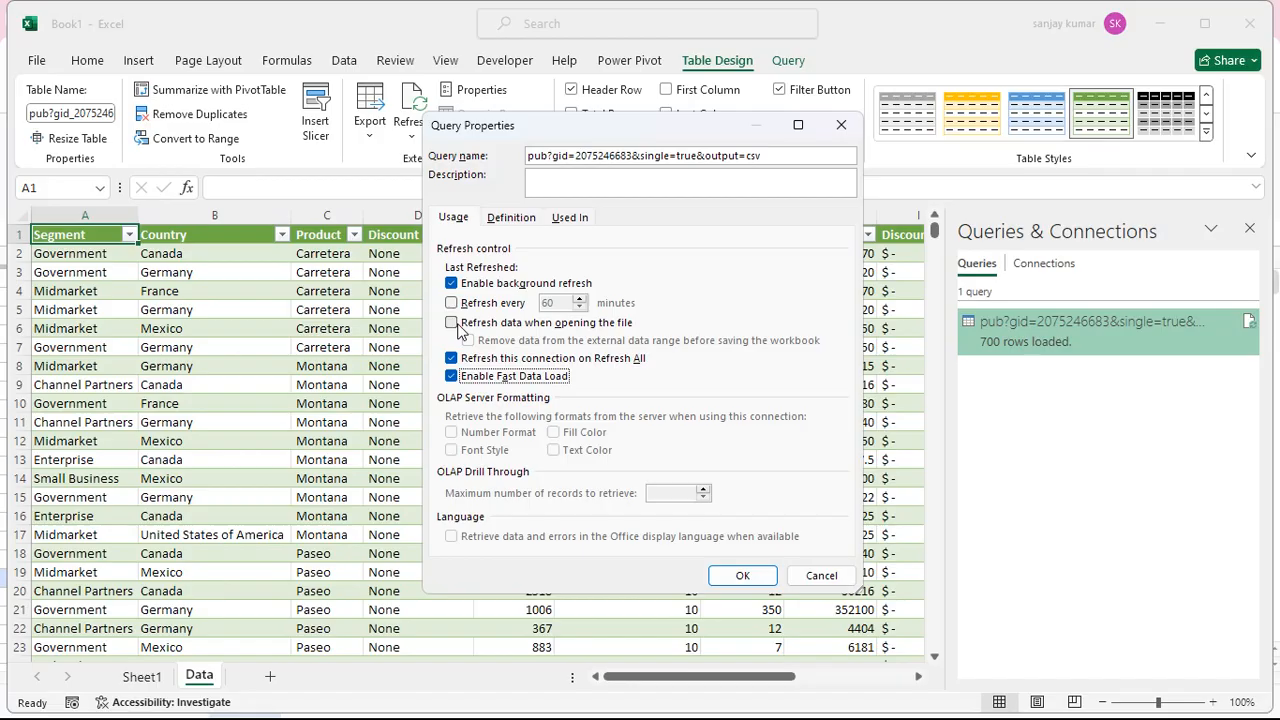
pyautogui.click(452, 323)
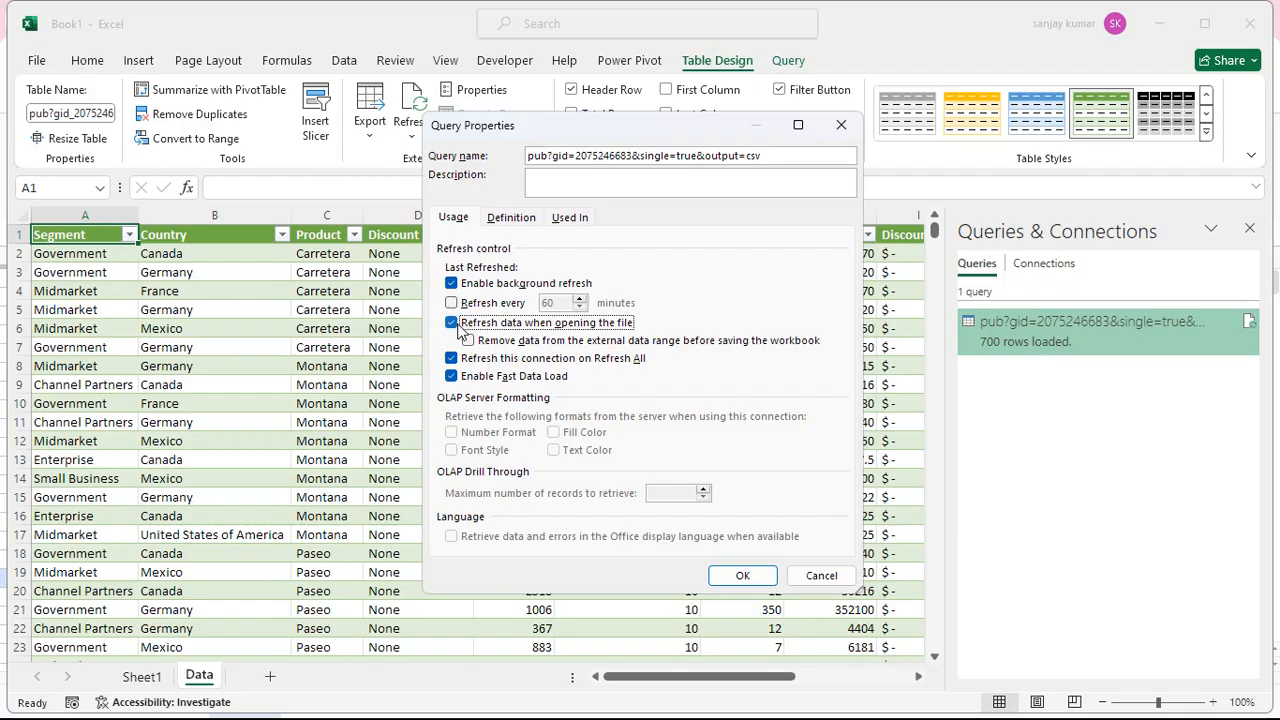
pyautogui.click(742, 575)
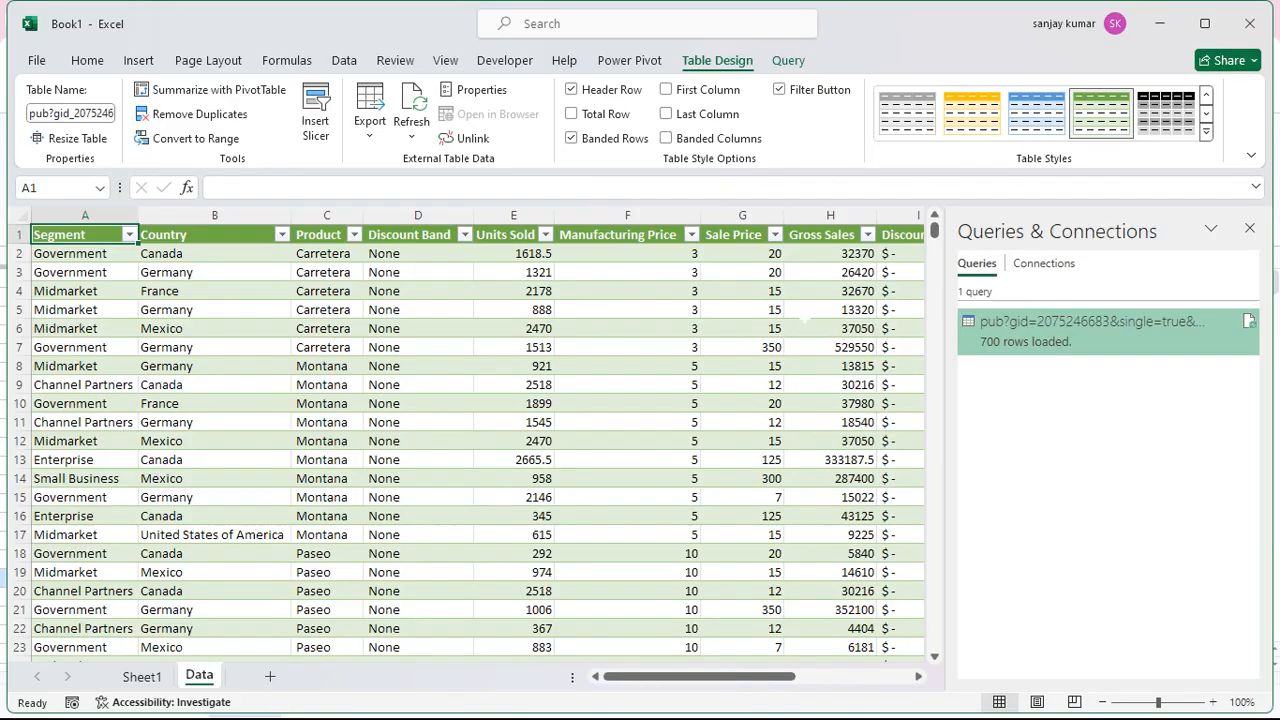
# Step: Save the workbook to the Desktop folder under the name Financial Sample
pyautogui.hotkey('ctrl', 's')
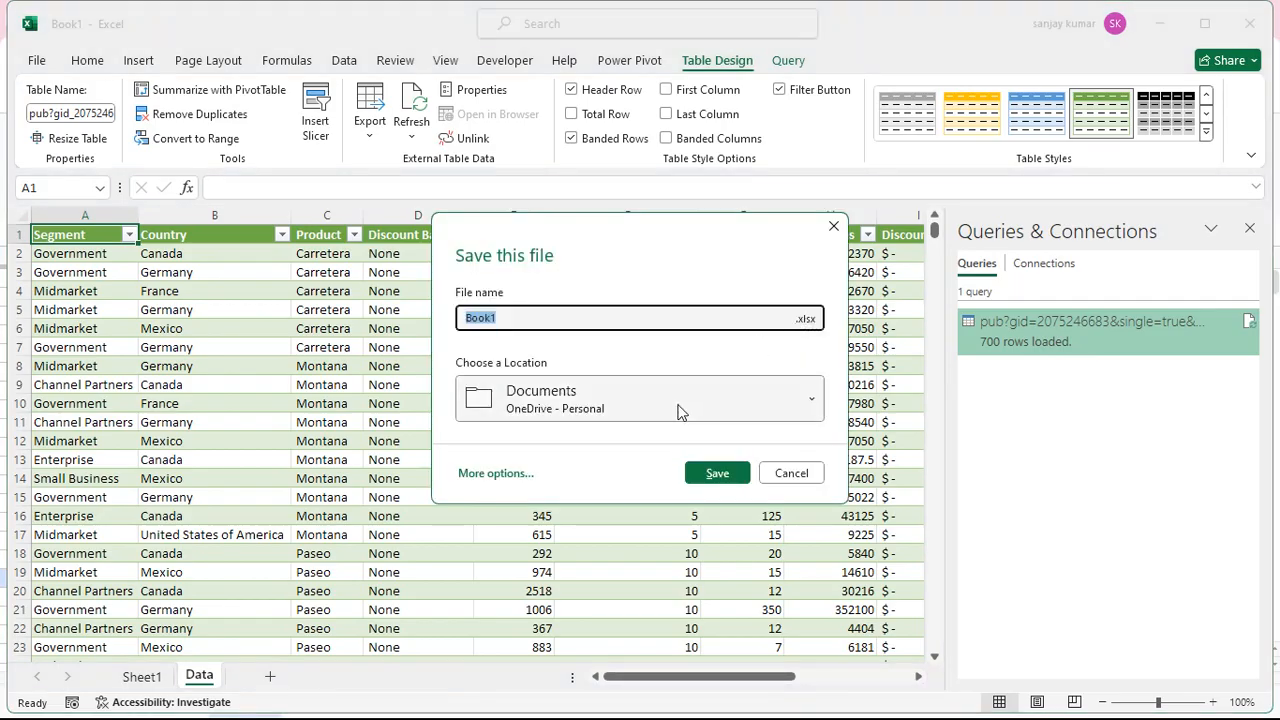
pyautogui.click(583, 416)
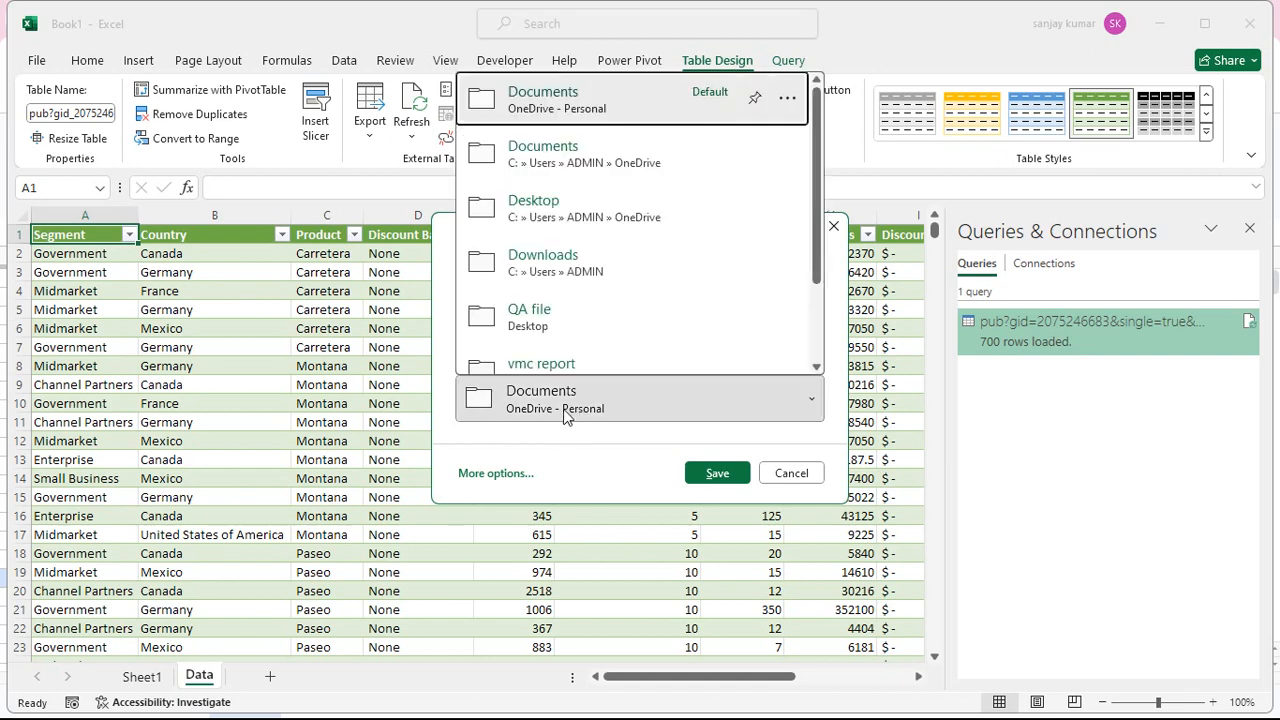
pyautogui.click(560, 208)
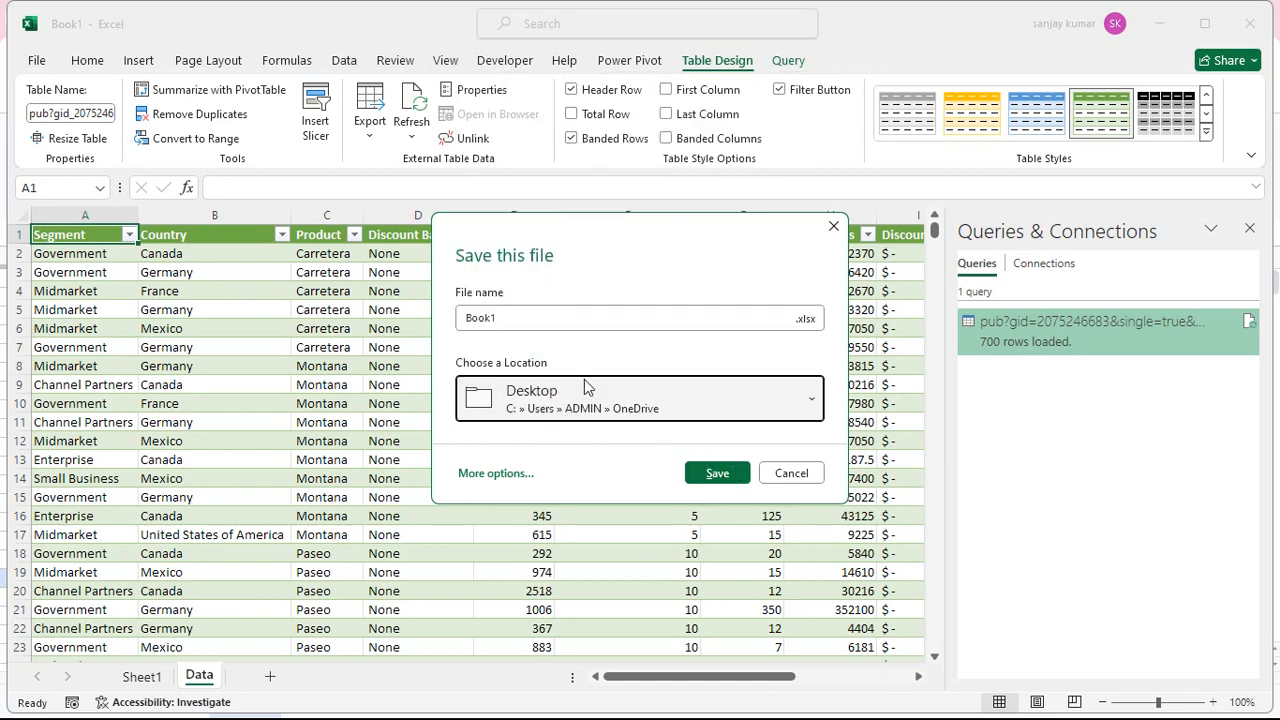
pyautogui.click(557, 320)
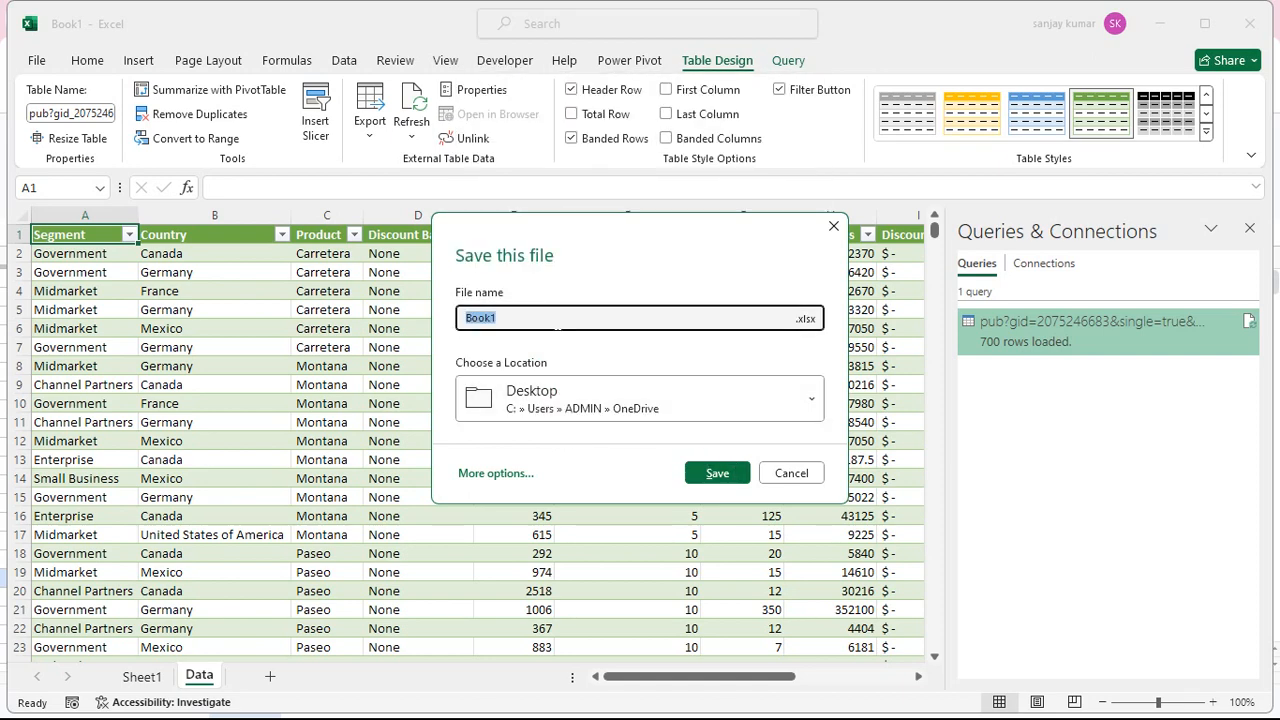
pyautogui.write('Financial Sample')
pyautogui.click(717, 474)
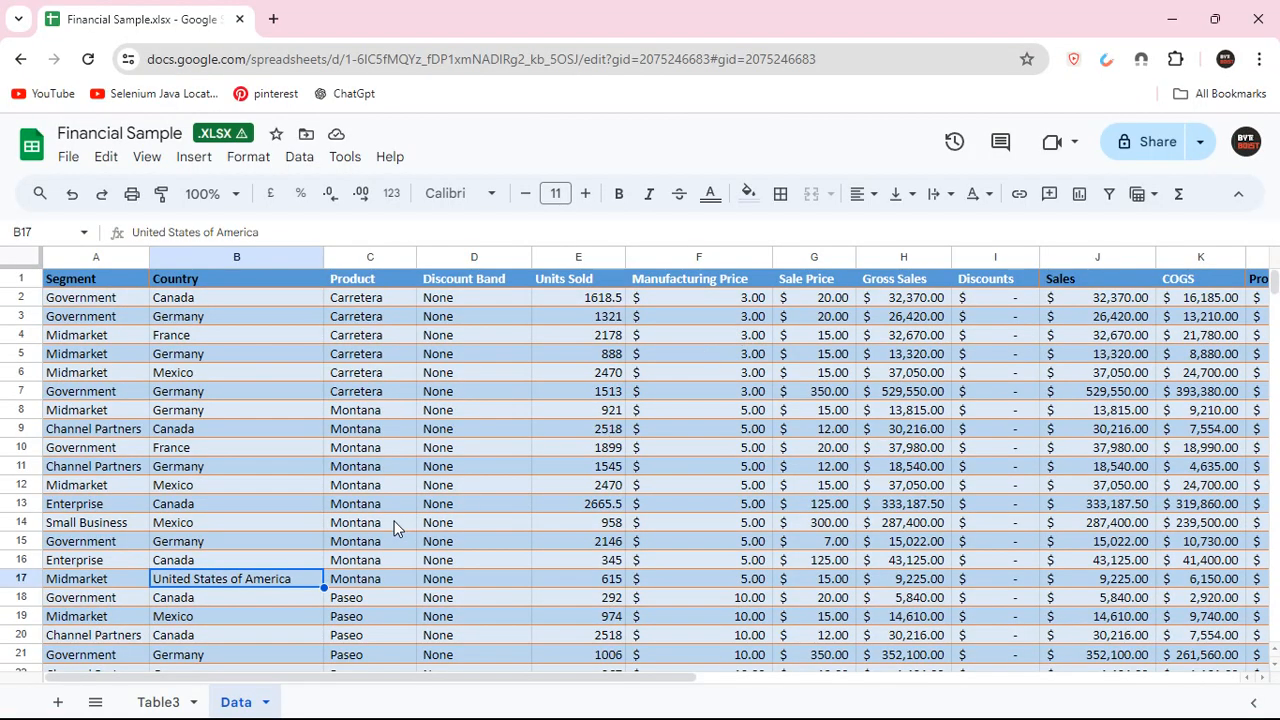
# Step: Delete the Discount Band column from the Data sheet of the Google Sheets Financial Sample, accepting that unsupported Excel elements are removed
pyautogui.scroll(-3, 393, 527)
pyautogui.scroll(3, 394, 523)
pyautogui.scroll(-4, 316, 460)
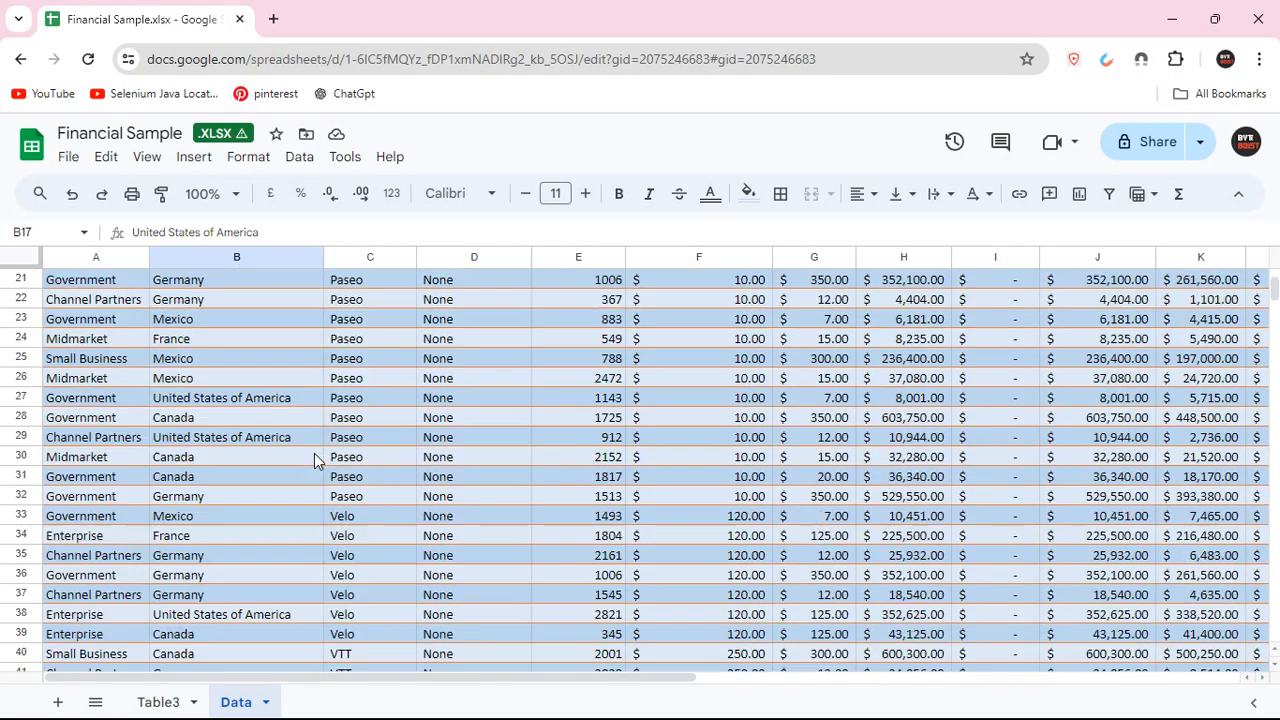
pyautogui.scroll(-4, 314, 460)
pyautogui.scroll(8, 314, 457)
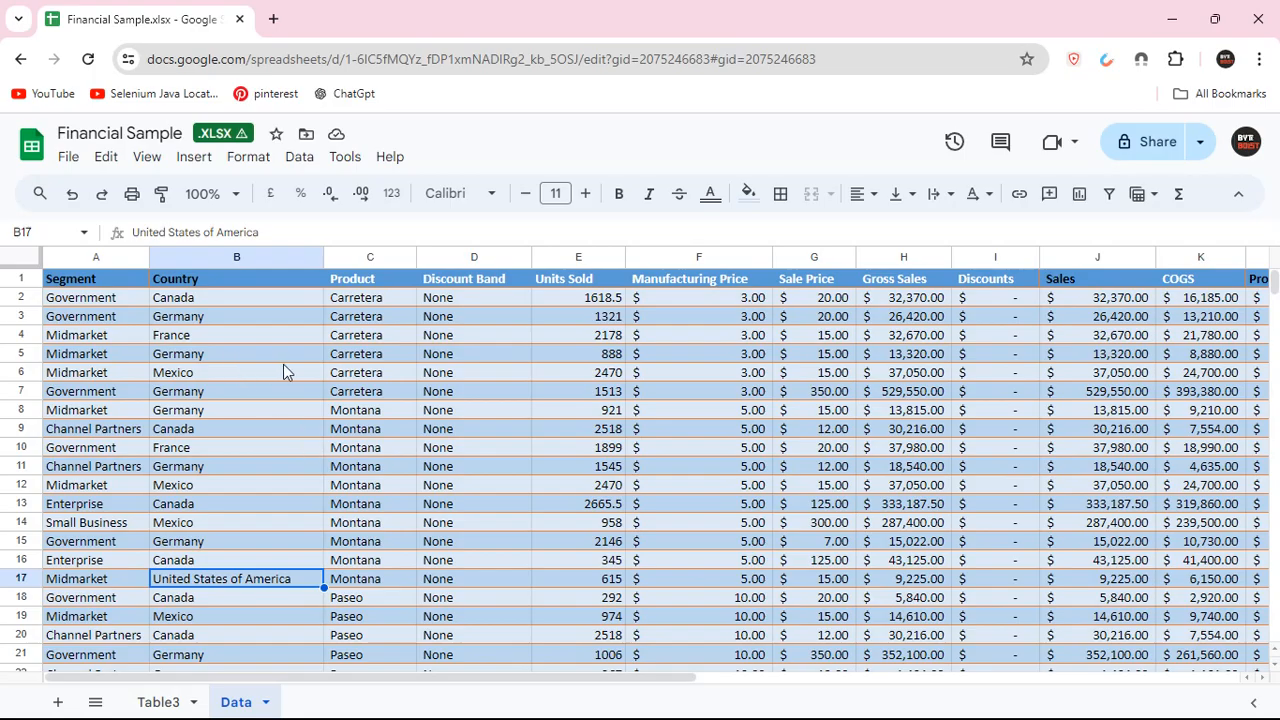
pyautogui.click(448, 257)
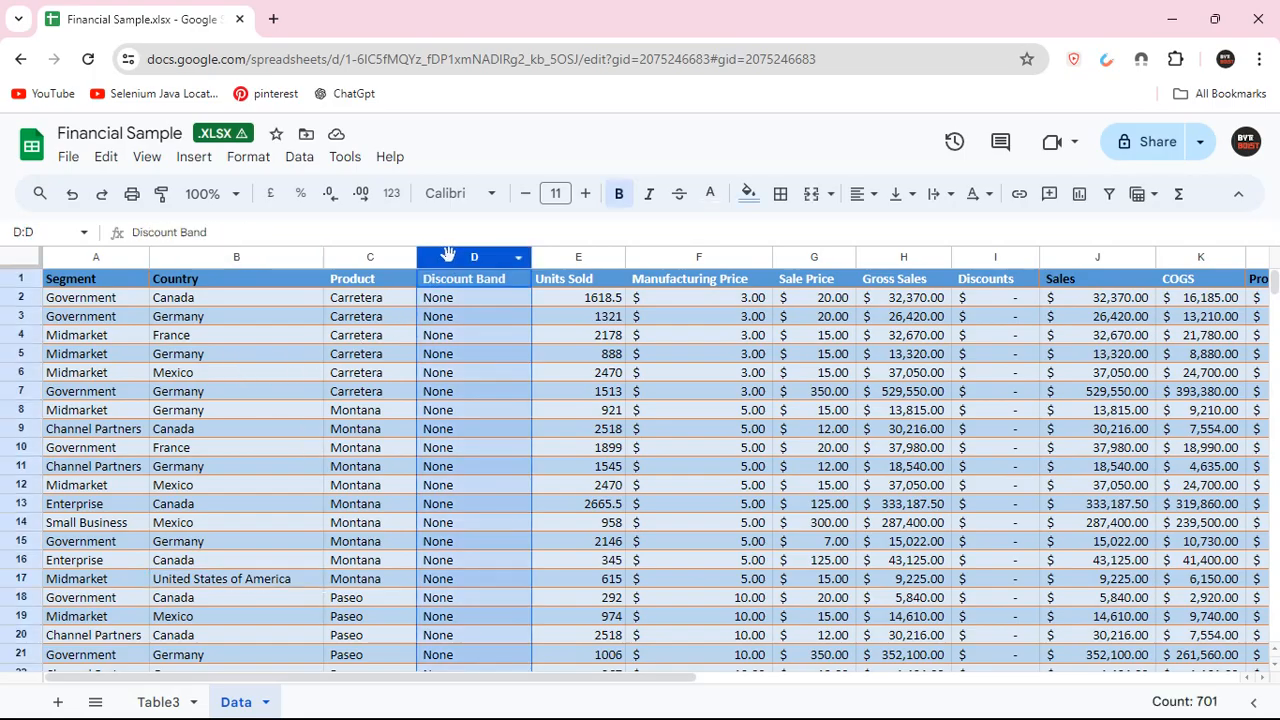
pyautogui.scroll(-10, 450, 336)
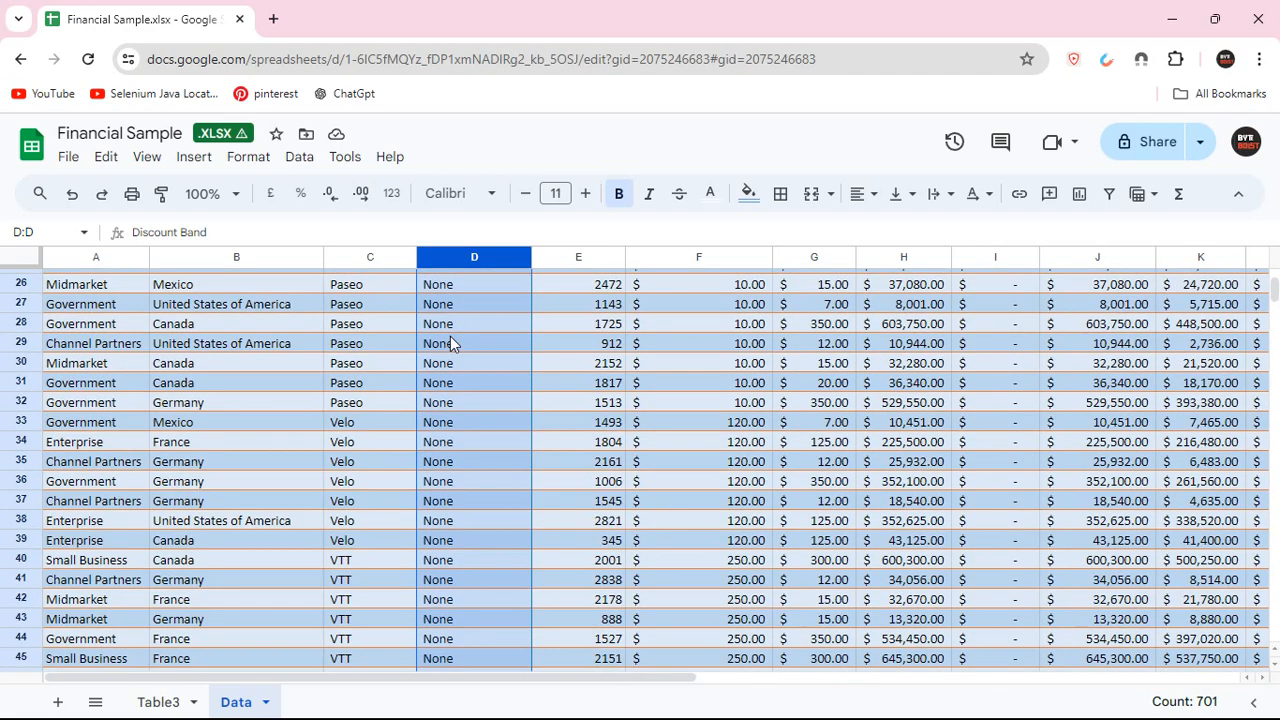
pyautogui.scroll(10, 450, 310)
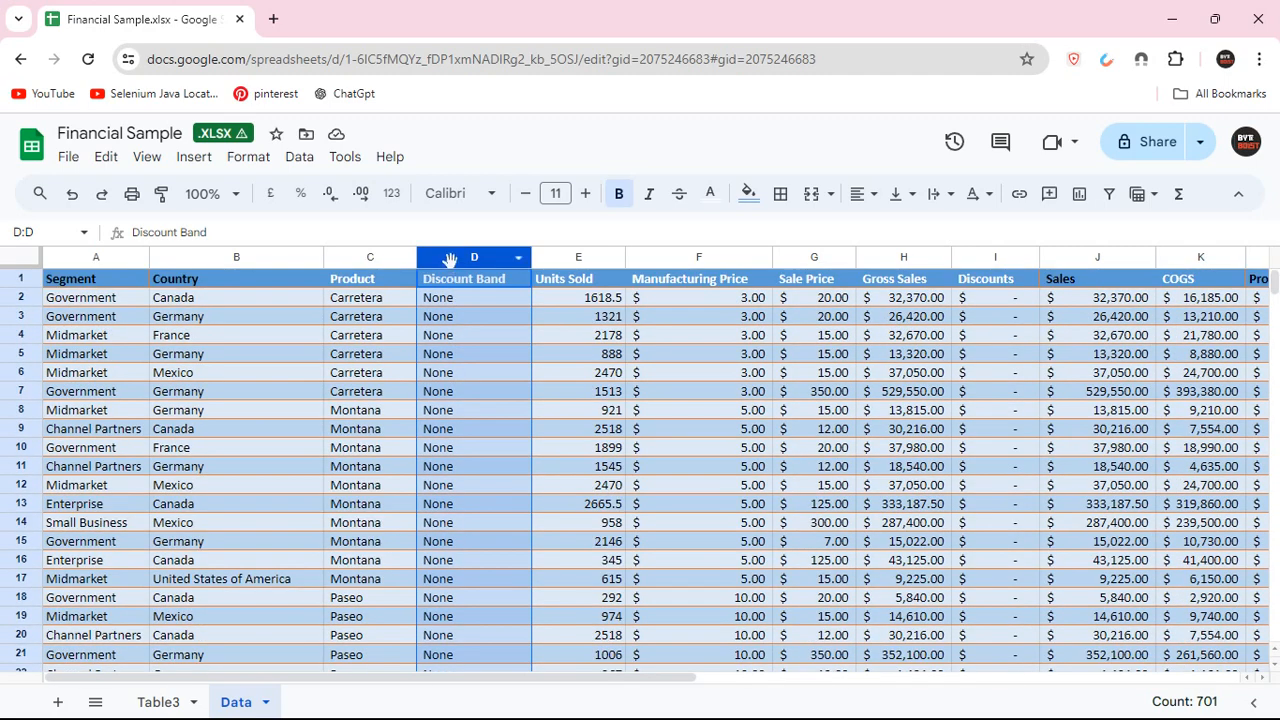
pyautogui.rightClick(449, 260)
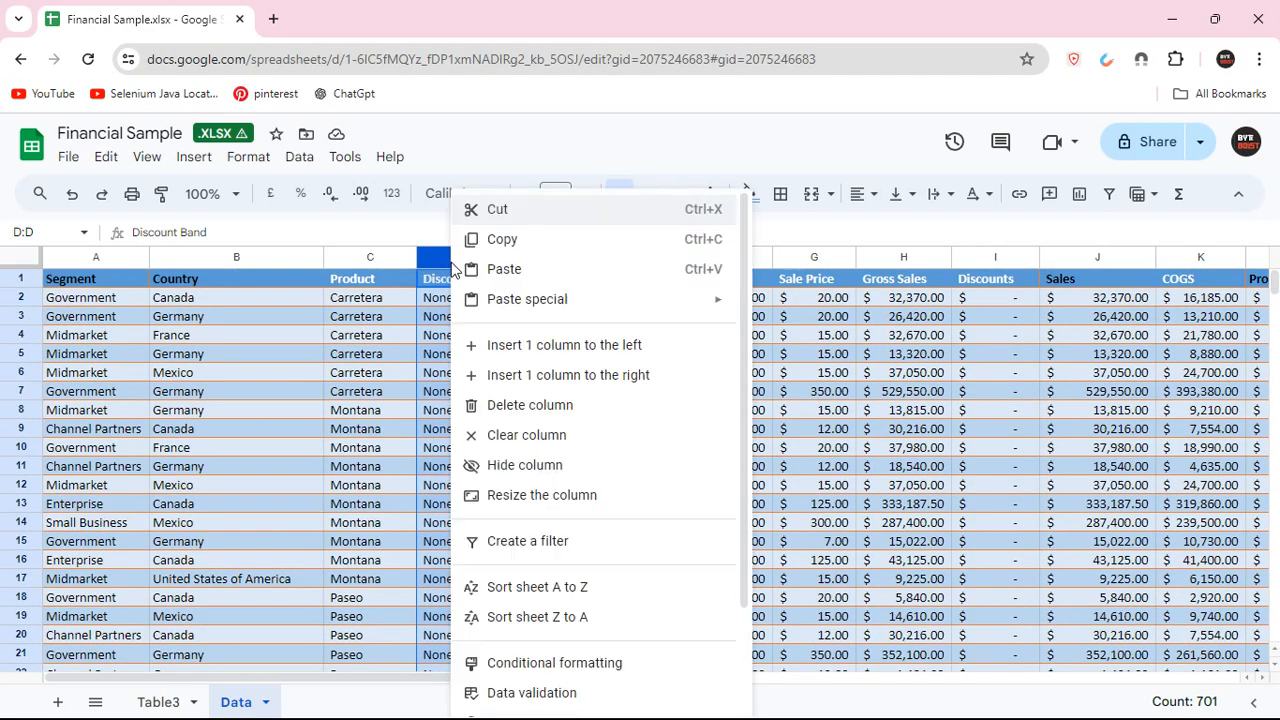
pyautogui.click(556, 414)
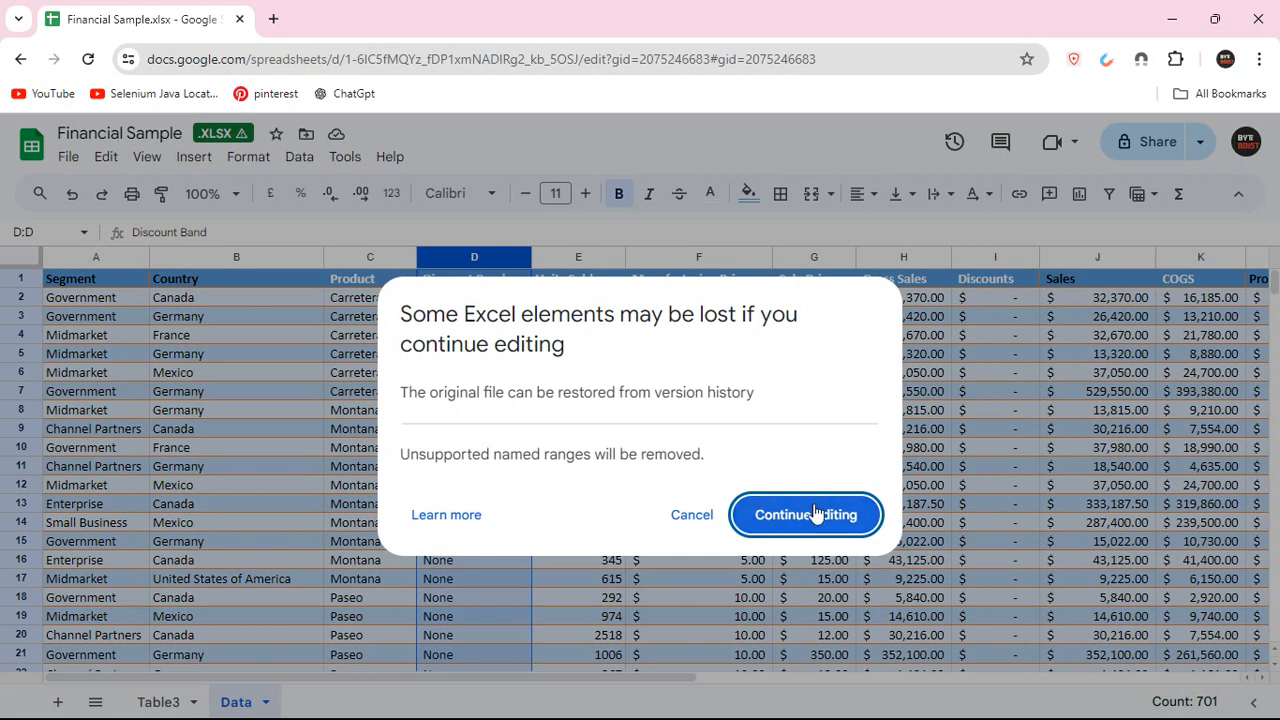
pyautogui.click(815, 513)
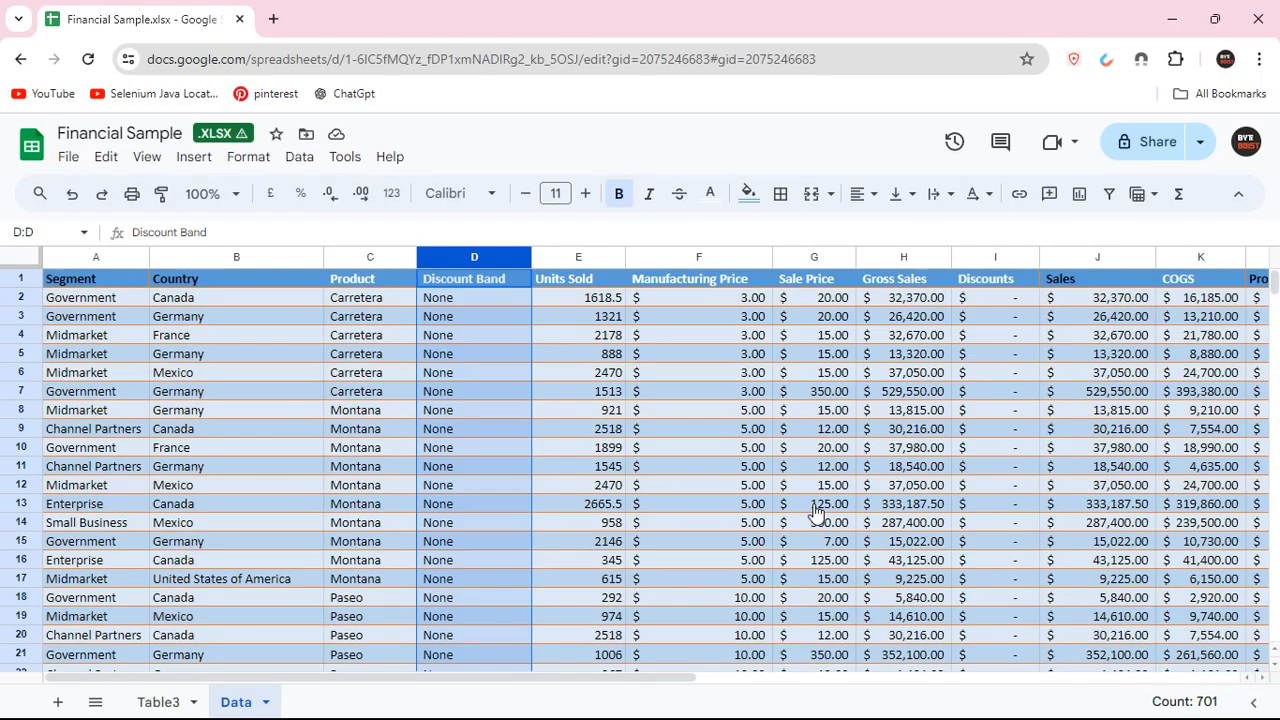
pyautogui.click(473, 417)
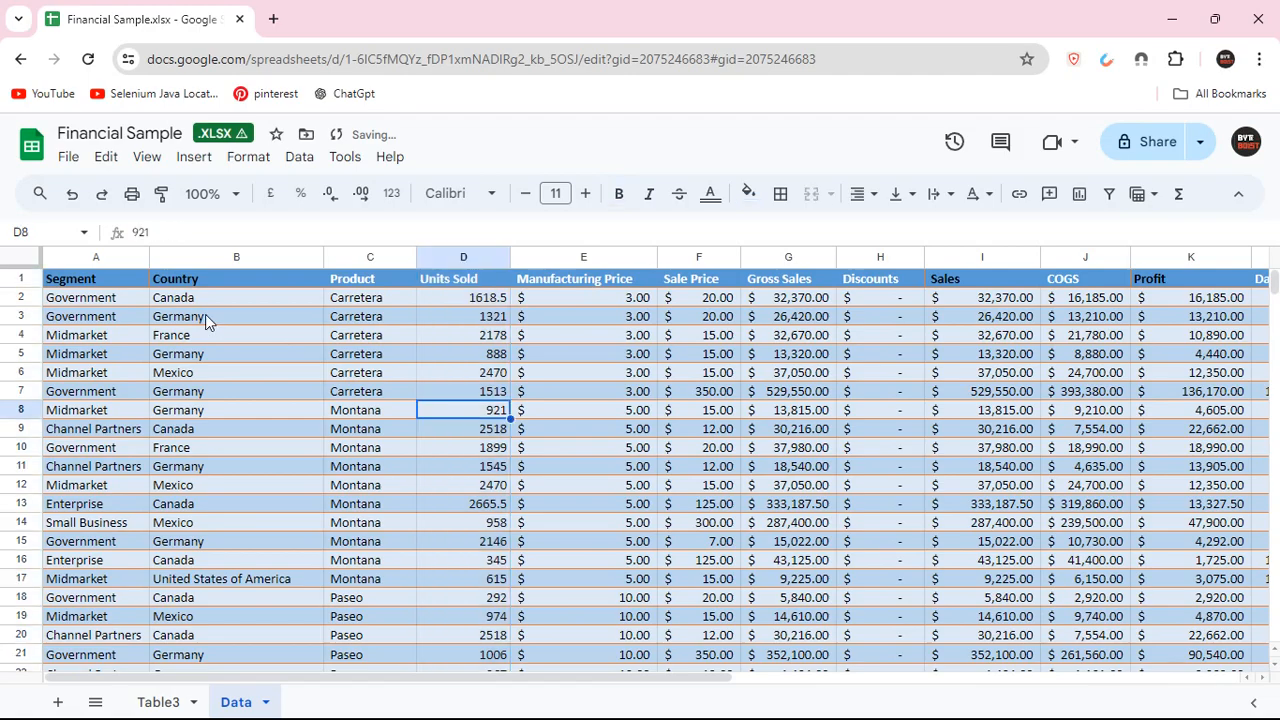
pyautogui.click(317, 338)
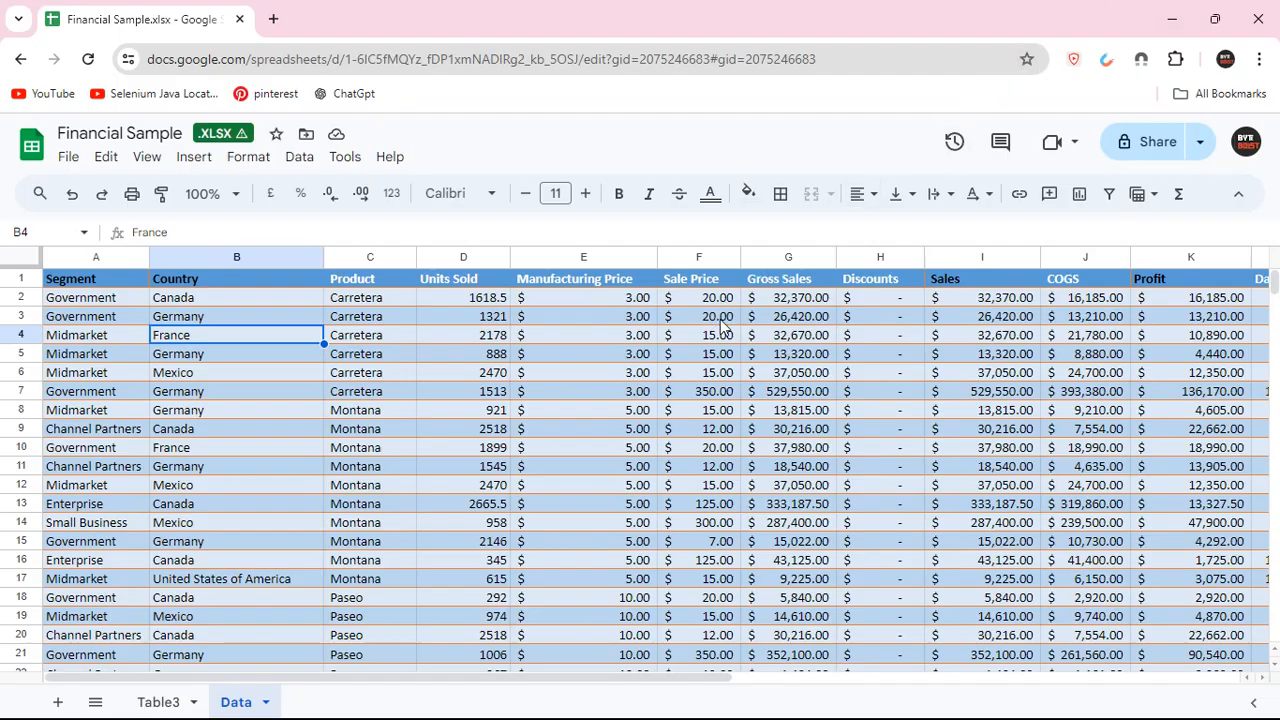
# Step: Open Financial Sample.xlsx from the desktop in Excel, enable its external data connections, and dismiss the licence notice and error message
pyautogui.click(1174, 15)
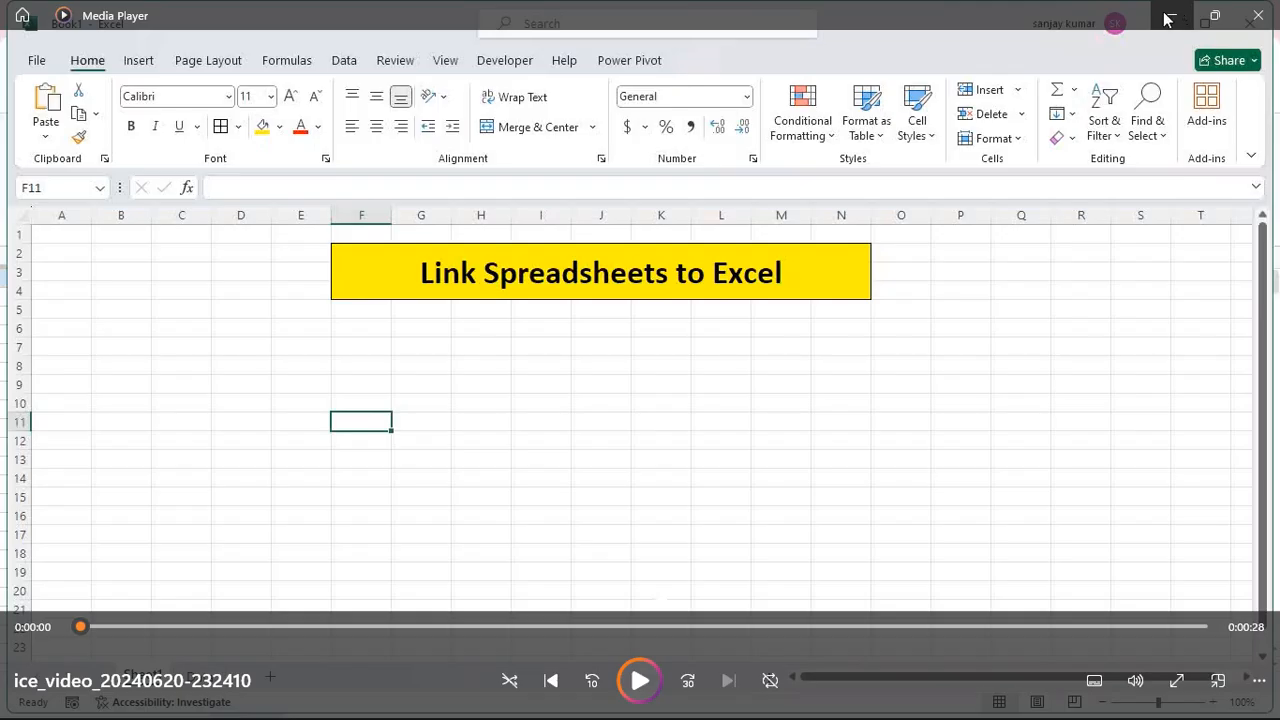
pyautogui.click(1168, 16)
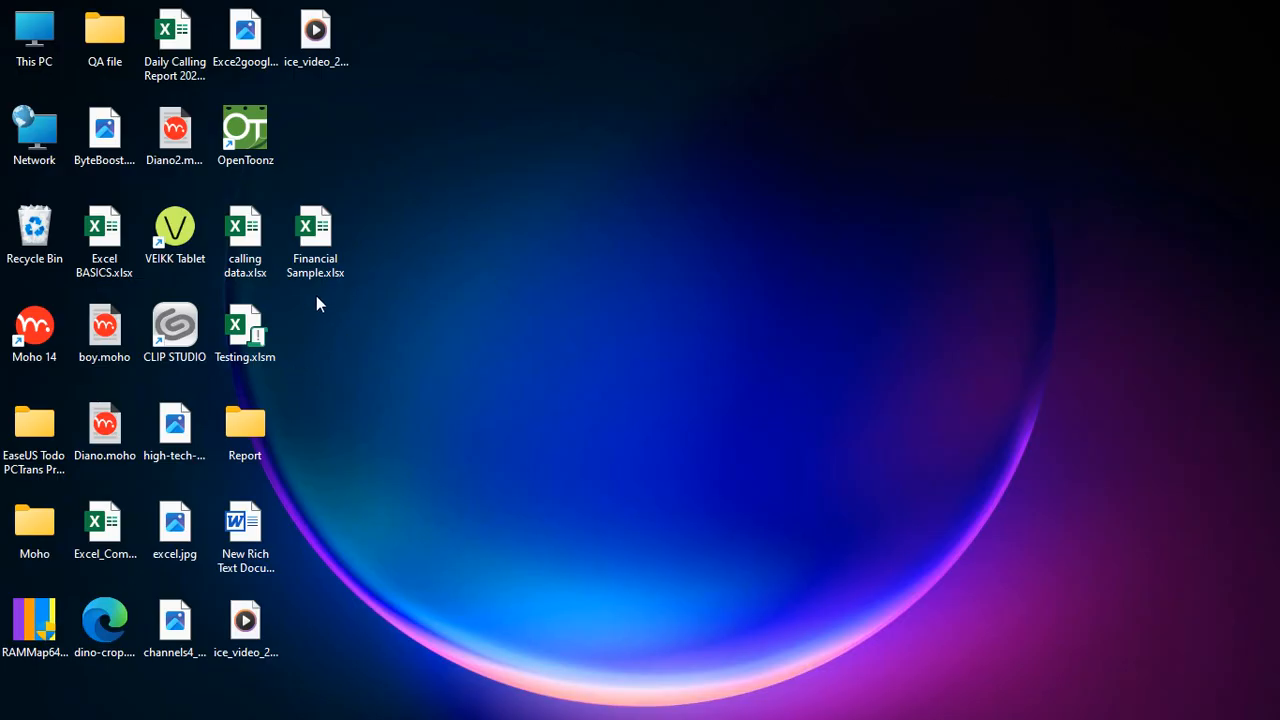
pyautogui.doubleClick(330, 240)
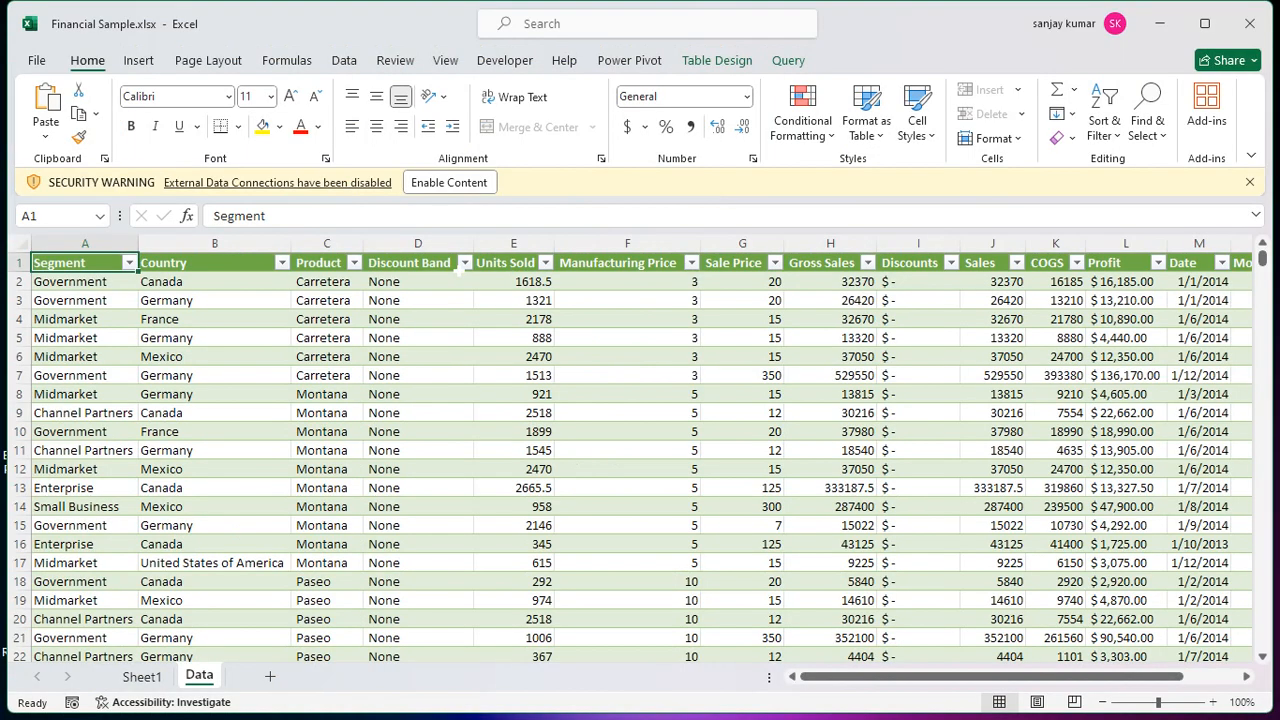
pyautogui.click(447, 183)
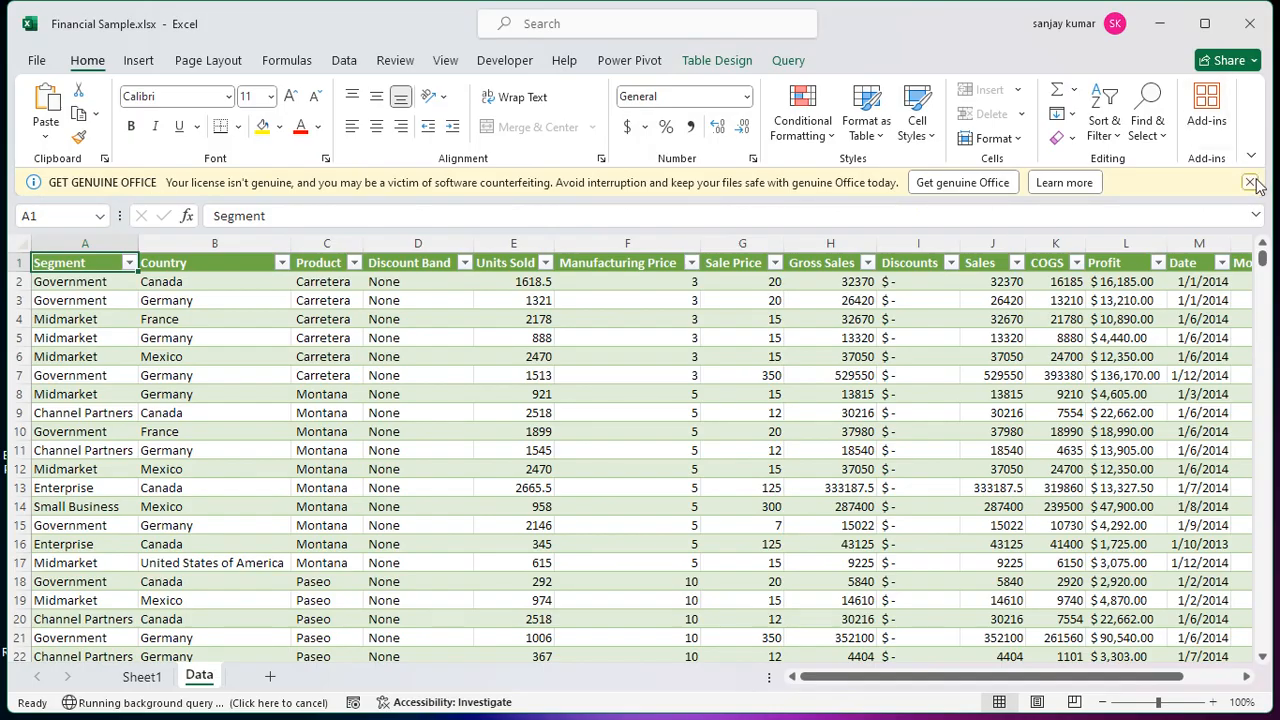
pyautogui.click(1250, 182)
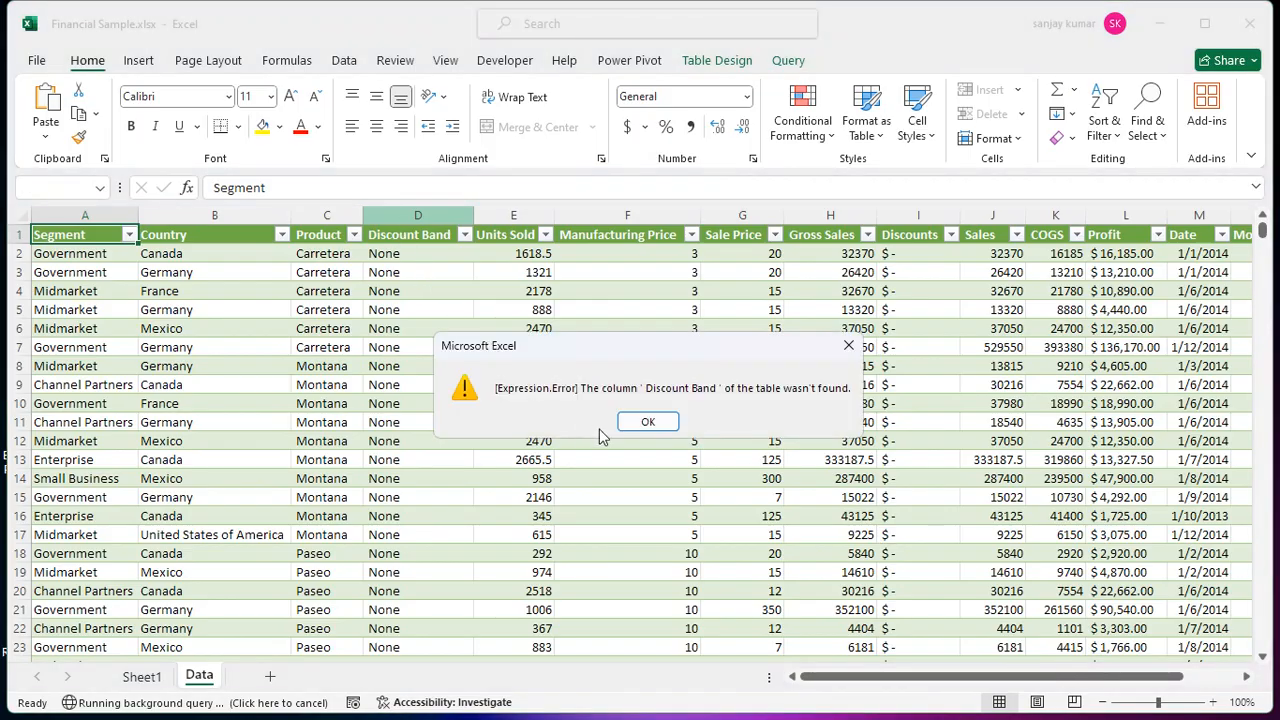
pyautogui.click(666, 421)
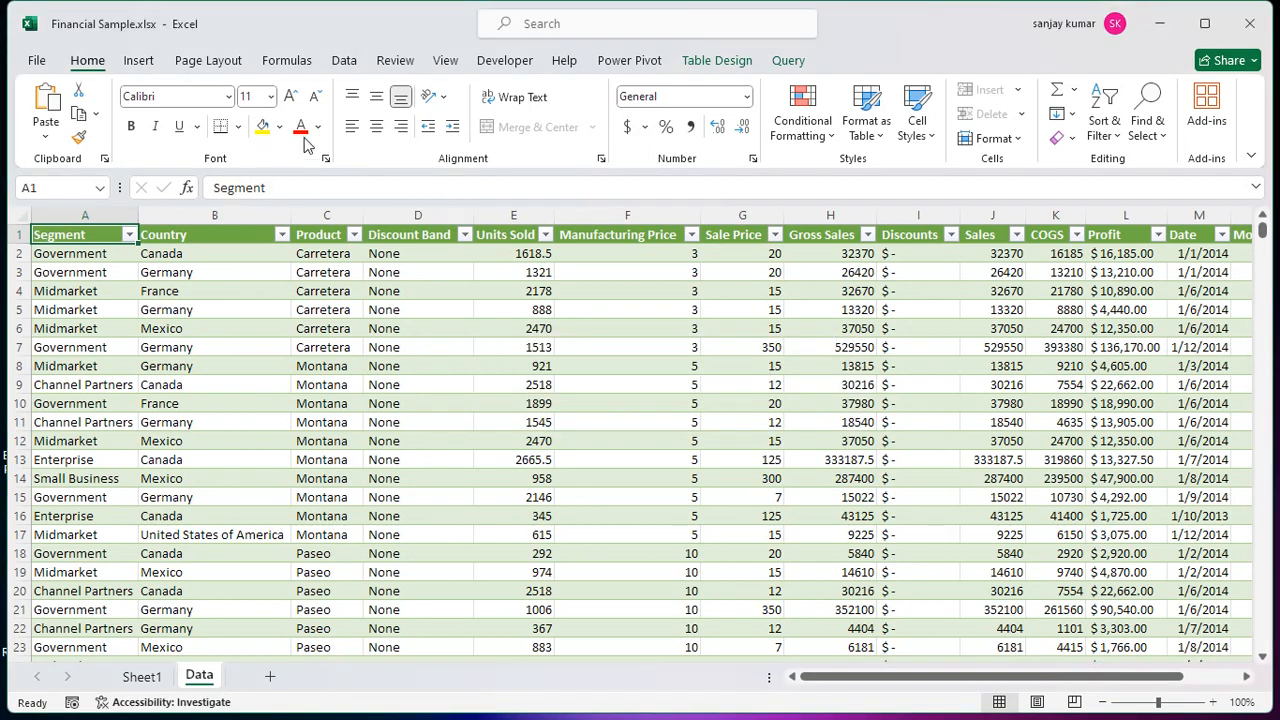
# Step: Try to refresh all data connections in the workbook and check the Discount Band column
pyautogui.click(343, 62)
pyautogui.click(360, 108)
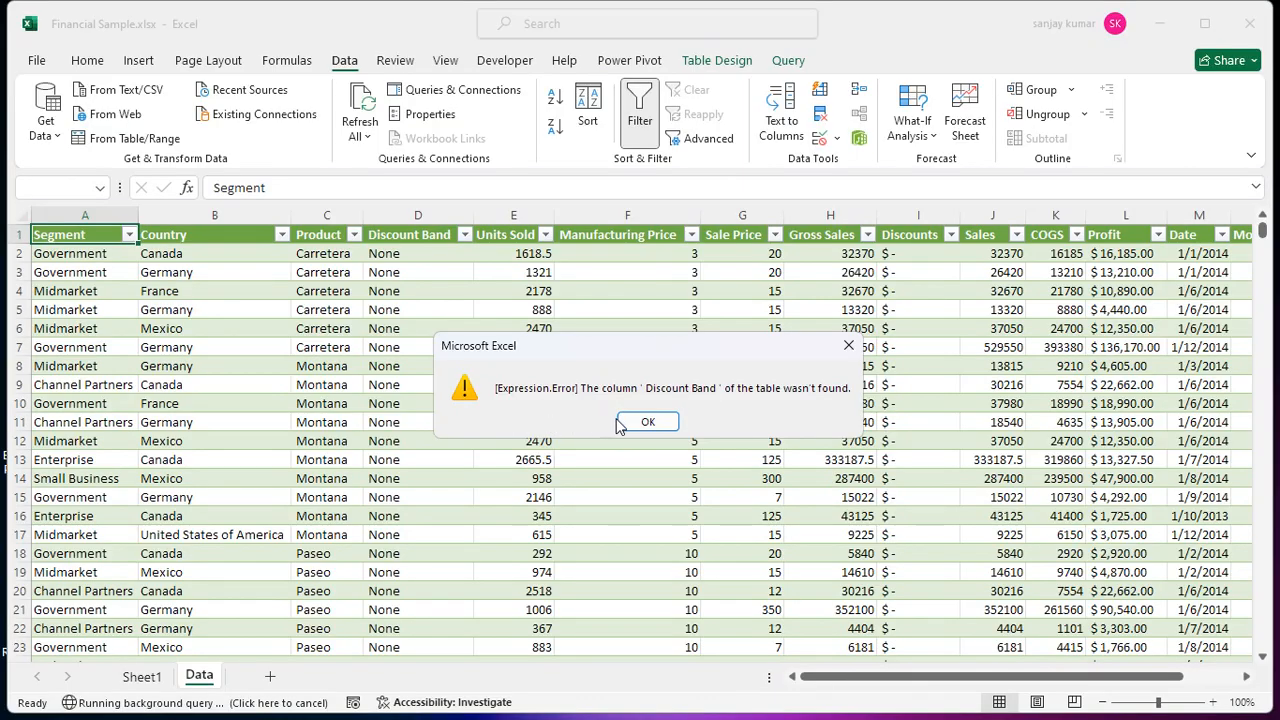
pyautogui.click(646, 422)
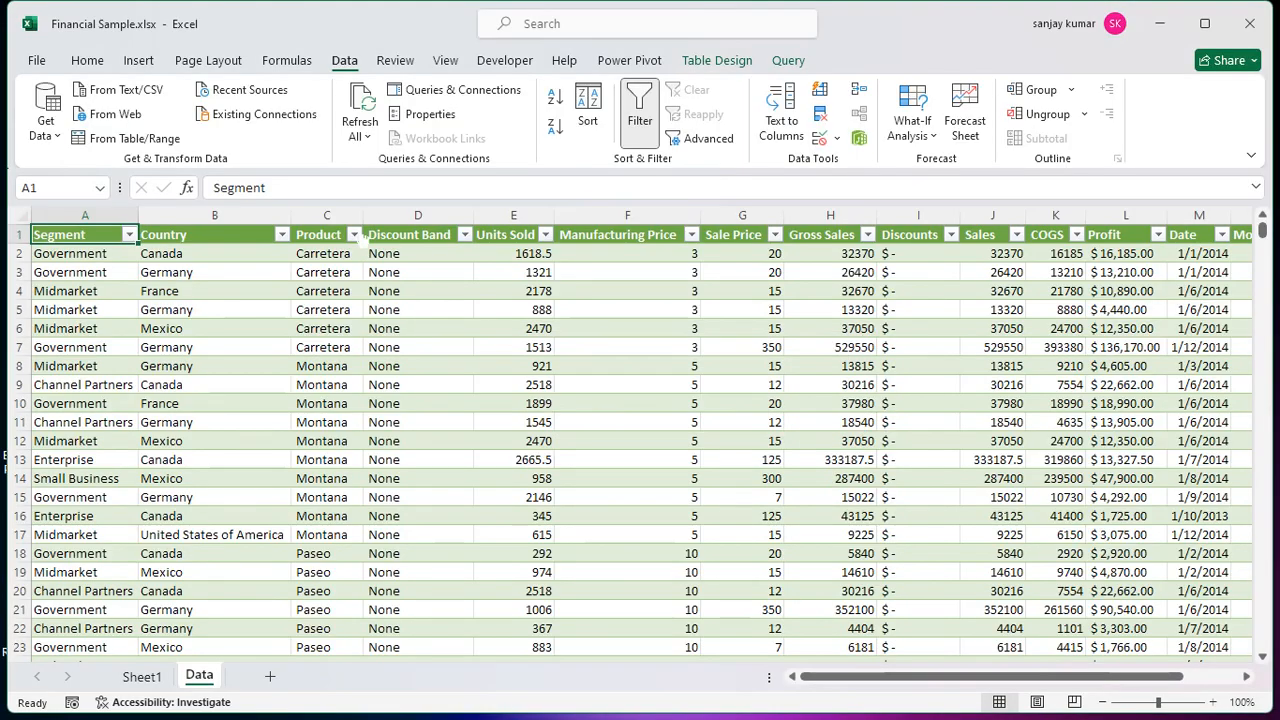
pyautogui.click(418, 215)
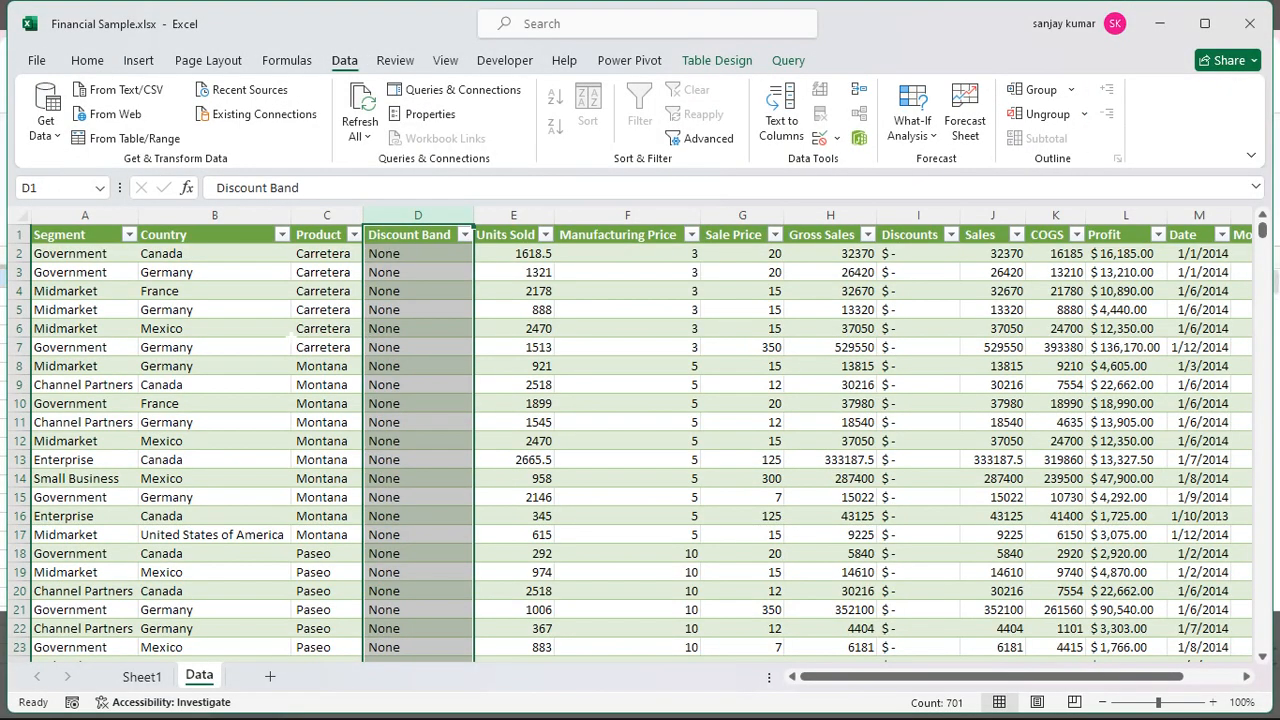
pyautogui.click(346, 347)
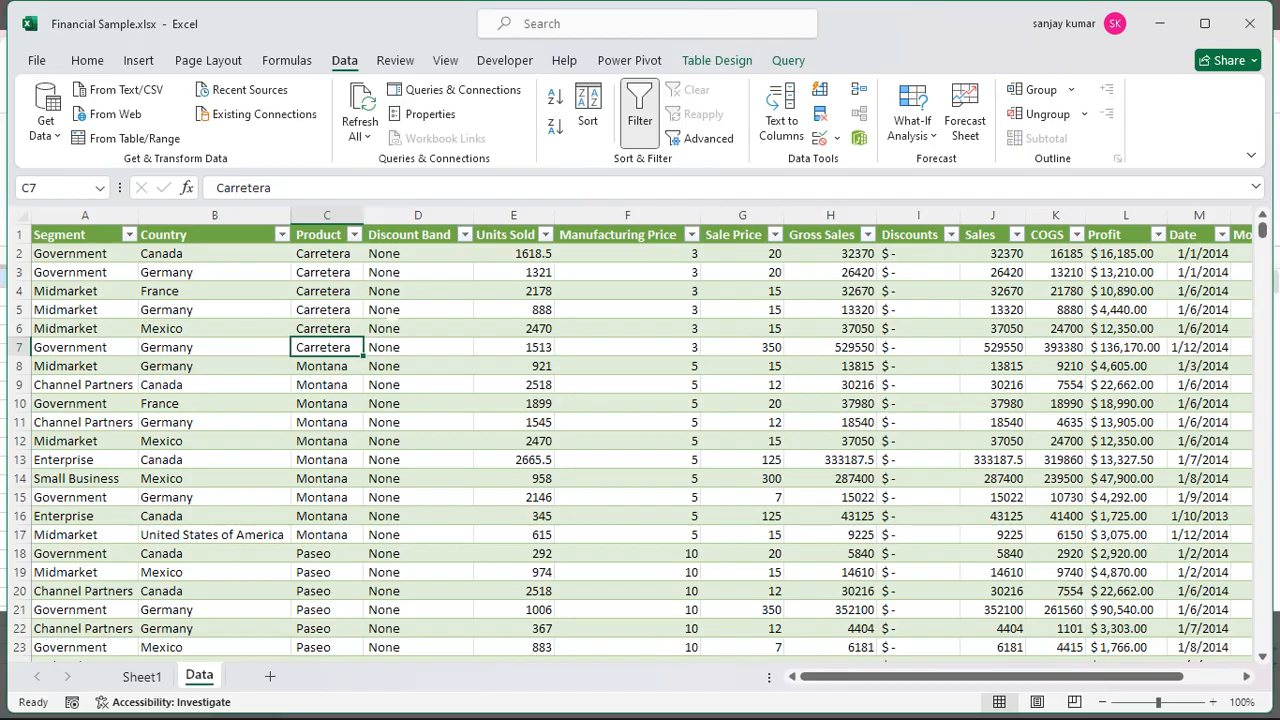
pyautogui.click(326, 272)
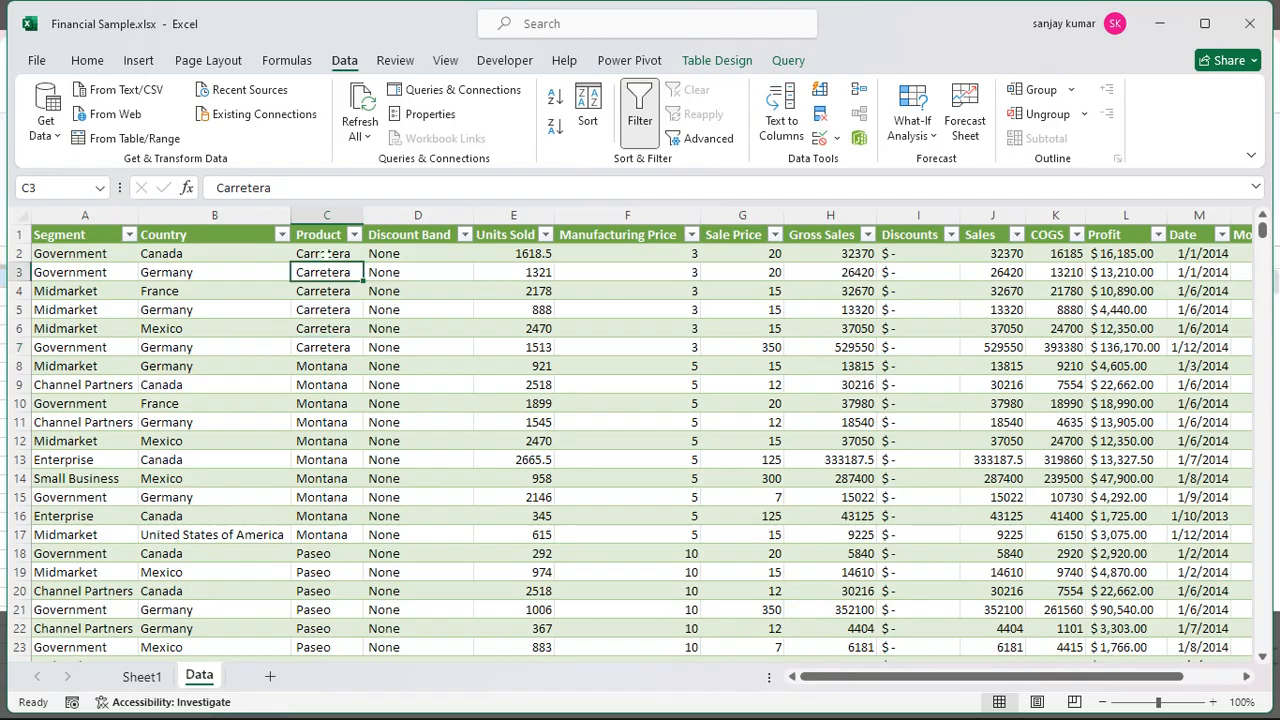
# Step: Switch to the Financial Sample sheet in Google Sheets and change the country in cell B2 to India
pyautogui.hotkey('alt', 'Tab')
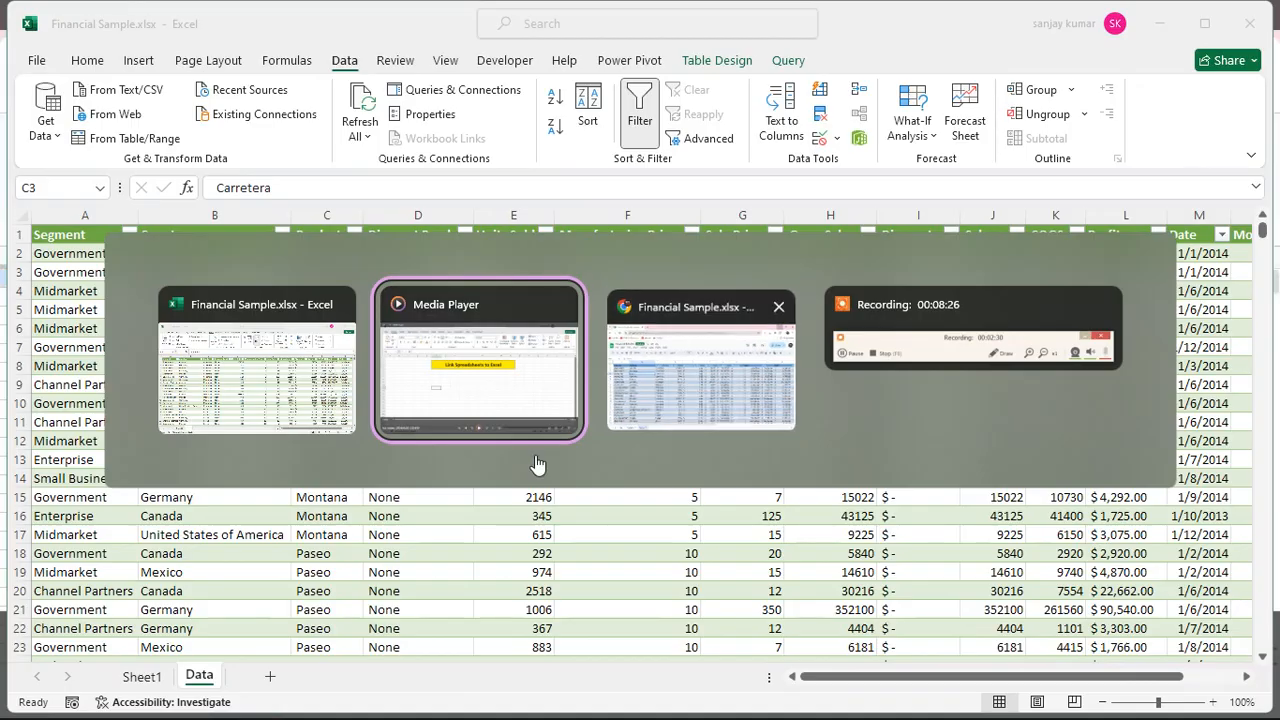
pyautogui.hotkey('alt', 'Tab')
pyautogui.click(291, 378)
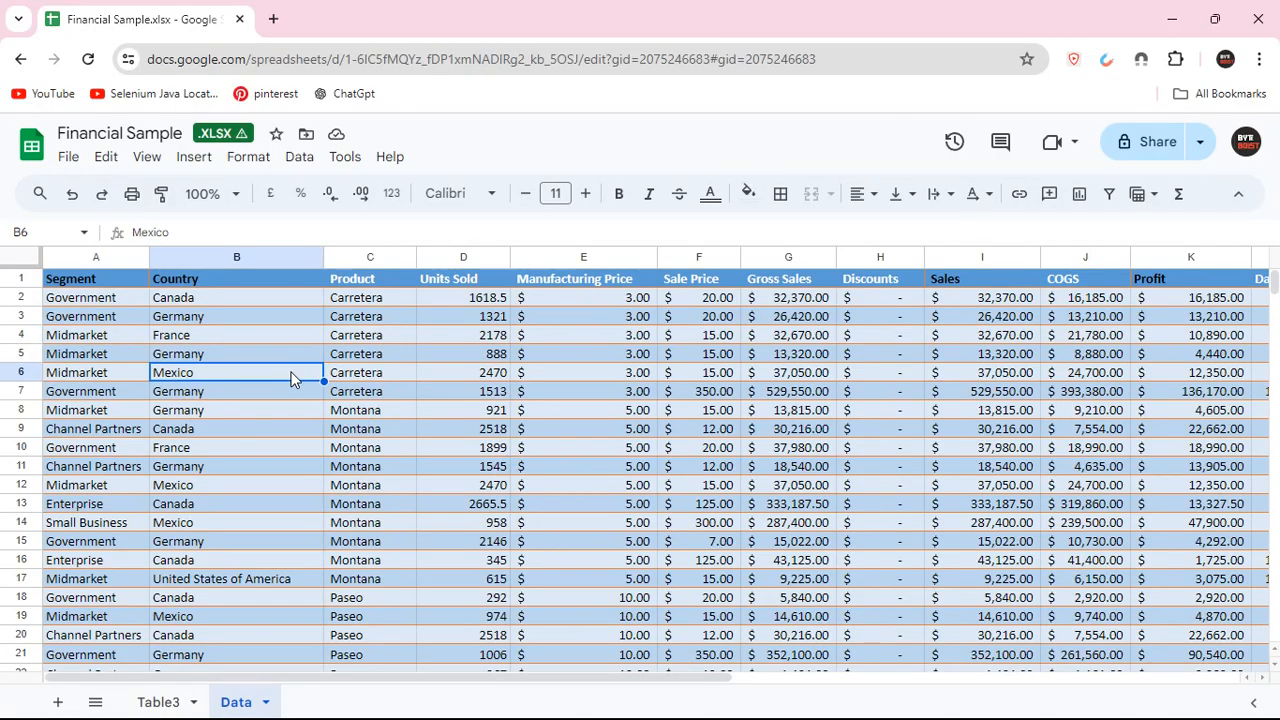
pyautogui.scroll(-5, 291, 378)
pyautogui.scroll(5, 291, 378)
pyautogui.click(352, 281)
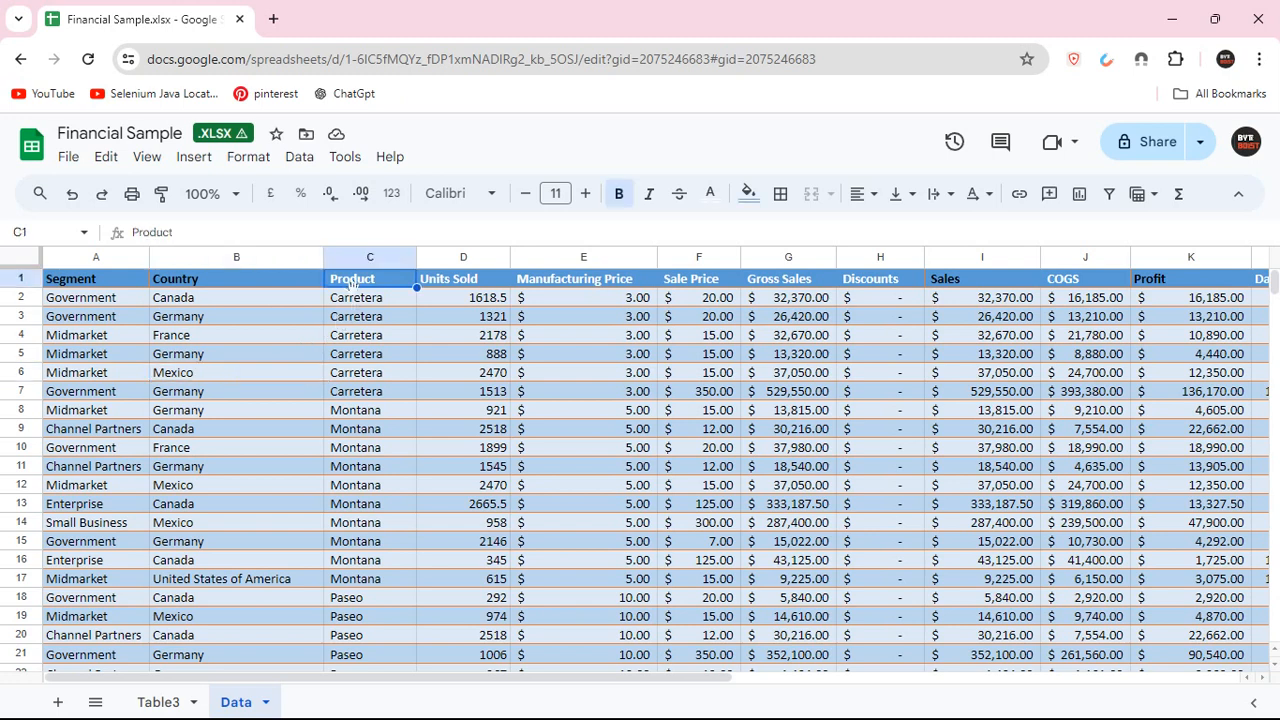
pyautogui.click(353, 296)
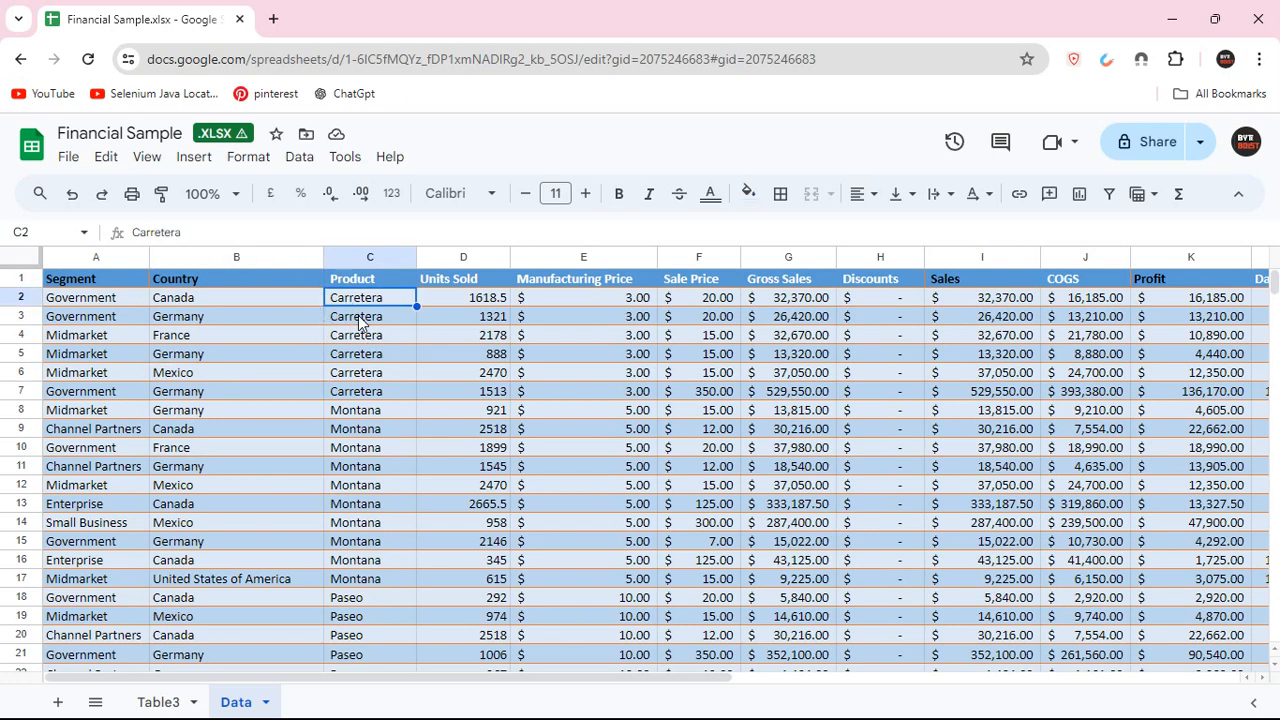
pyautogui.click(208, 297)
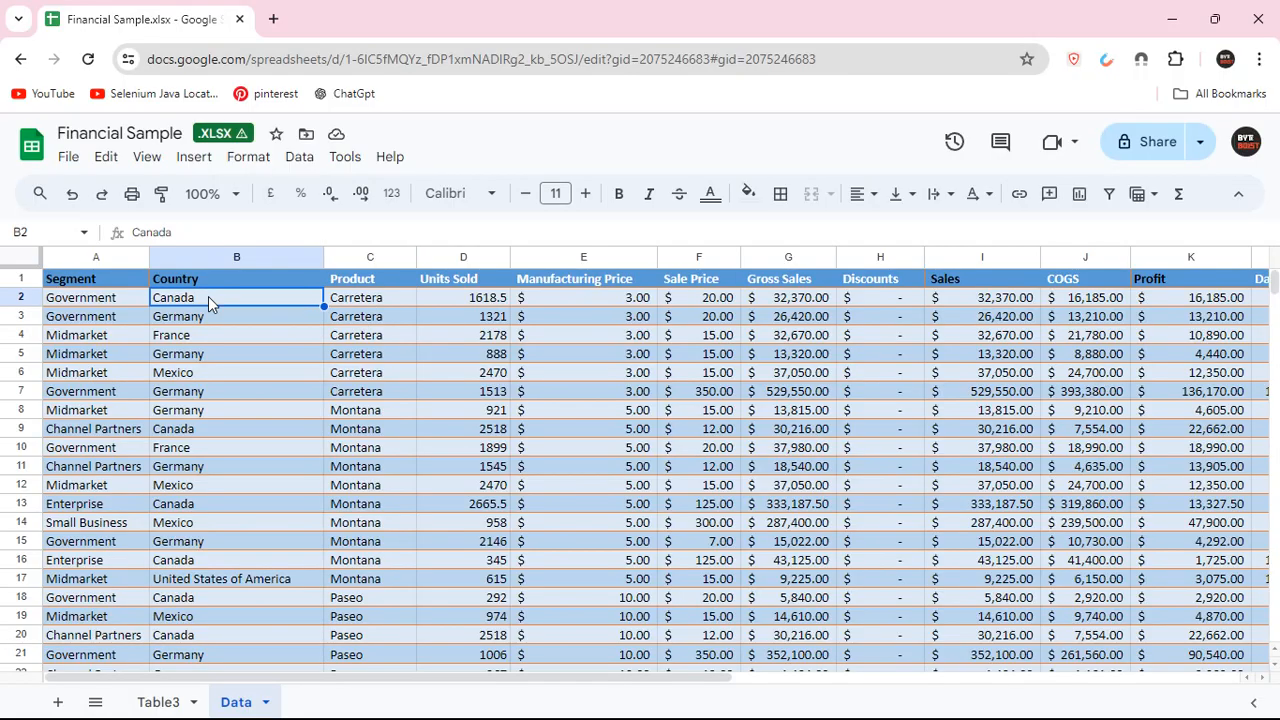
pyautogui.write('Indai')
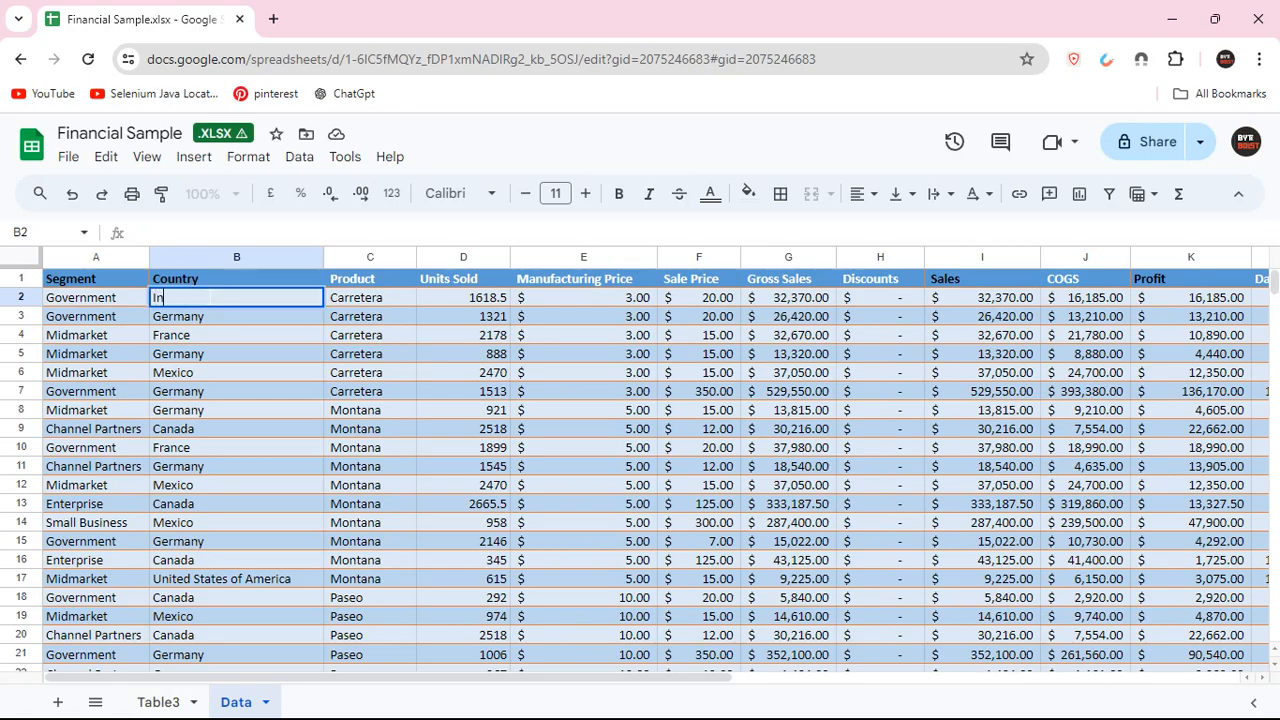
pyautogui.press('BackSpace')
pyautogui.press('BackSpace')
pyautogui.write('ia')
pyautogui.press('Return')
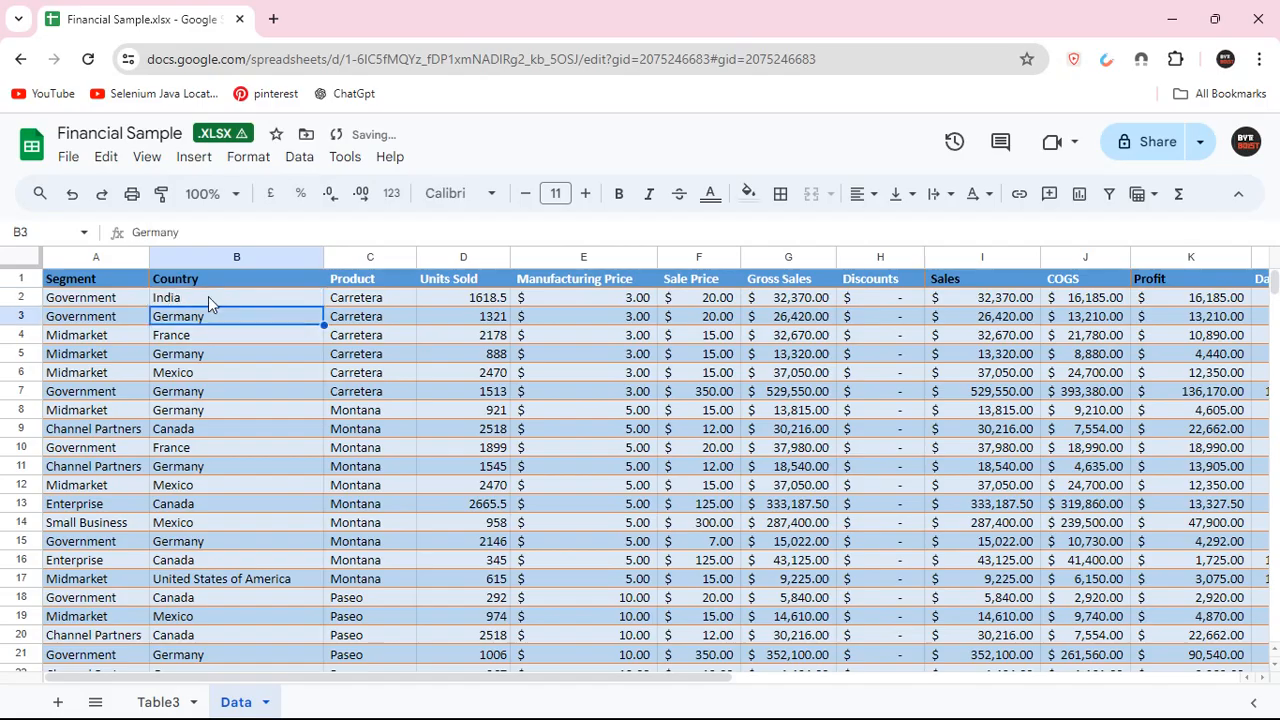
# Step: Fill the Country cells B2:B31 with India
pyautogui.press('Left')
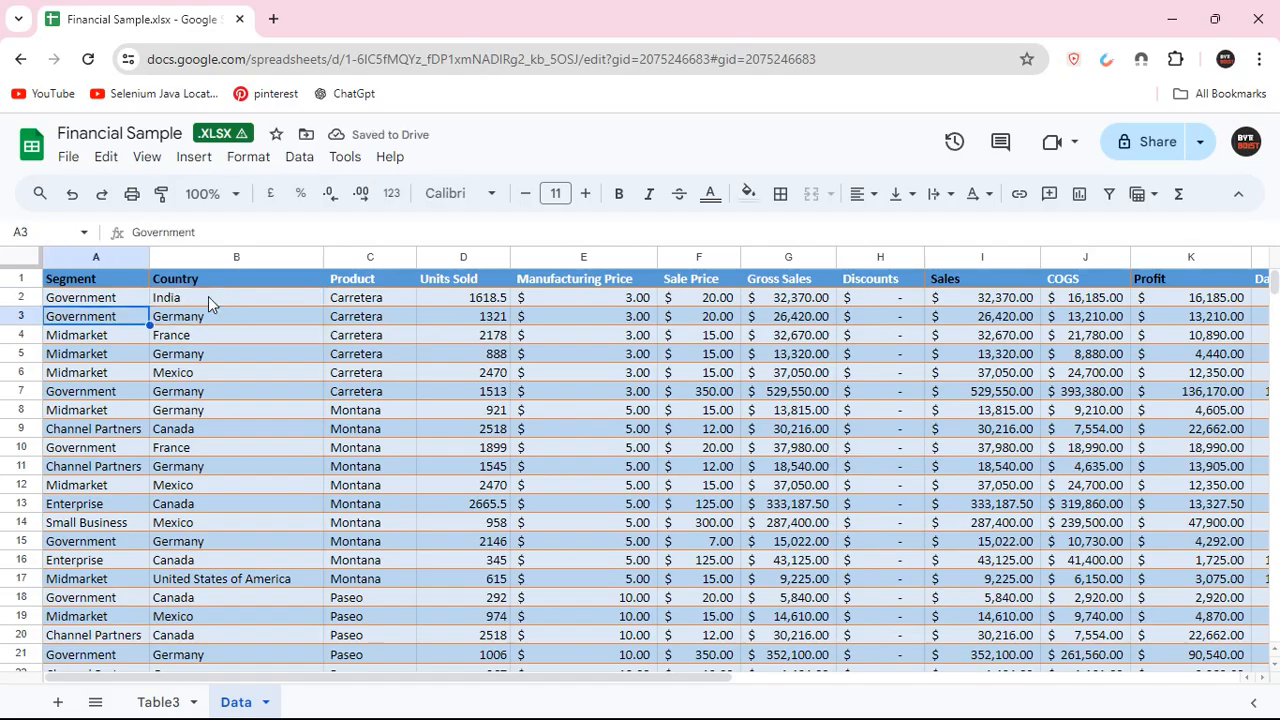
pyautogui.press('Right')
pyautogui.press('Up')
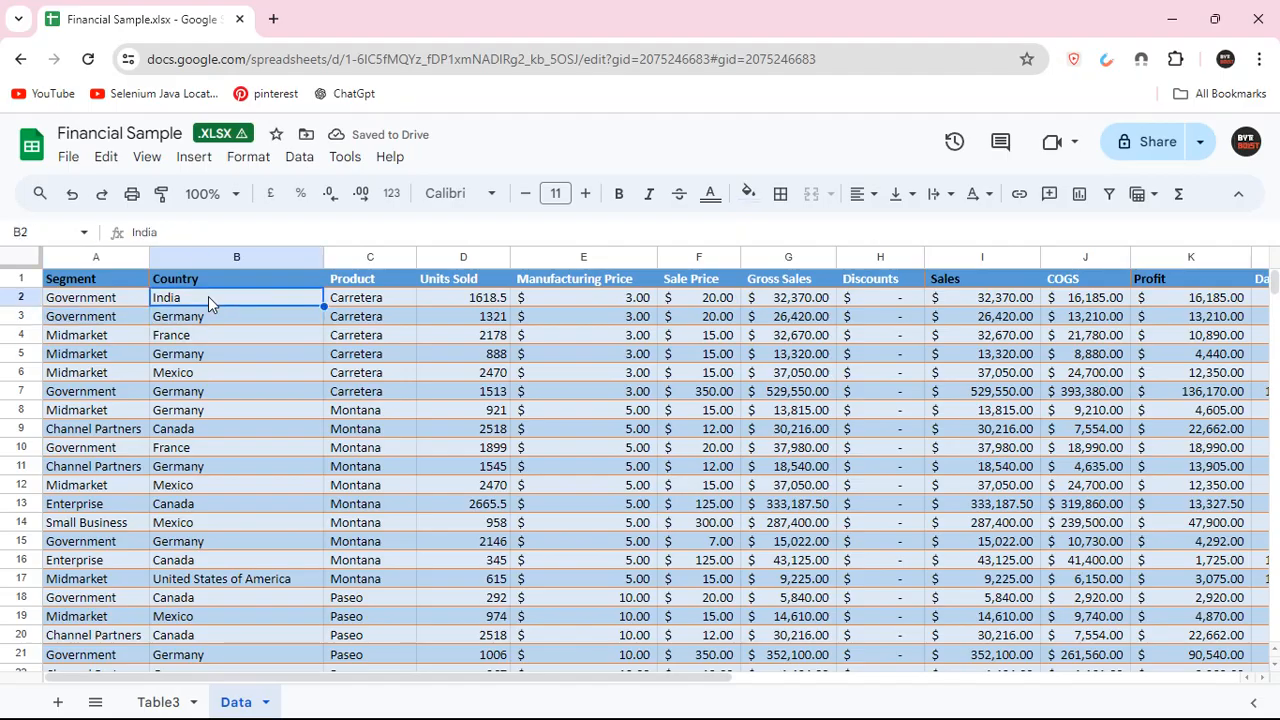
pyautogui.hotkey('shift', 'Down')
pyautogui.hotkey('shift', 'Down')
pyautogui.hotkey('shift', 'Down')
pyautogui.hotkey('shift', 'Down')
pyautogui.hotkey('shift', 'Down')
pyautogui.hotkey('shift', 'Down')
pyautogui.hotkey('shift', 'Down')
pyautogui.hotkey('shift', 'Down')
pyautogui.hotkey('shift', 'Down')
pyautogui.hotkey('shift', 'Down')
pyautogui.hotkey('shift', 'Down')
pyautogui.hotkey('shift', 'Down')
pyautogui.hotkey('shift', 'Down')
pyautogui.hotkey('shift', 'Down')
pyautogui.hotkey('shift', 'Down')
pyautogui.hotkey('shift', 'Down')
pyautogui.hotkey('shift', 'Down')
pyautogui.hotkey('shift', 'Down')
pyautogui.hotkey('shift', 'Down')
pyautogui.hotkey('shift', 'Down')
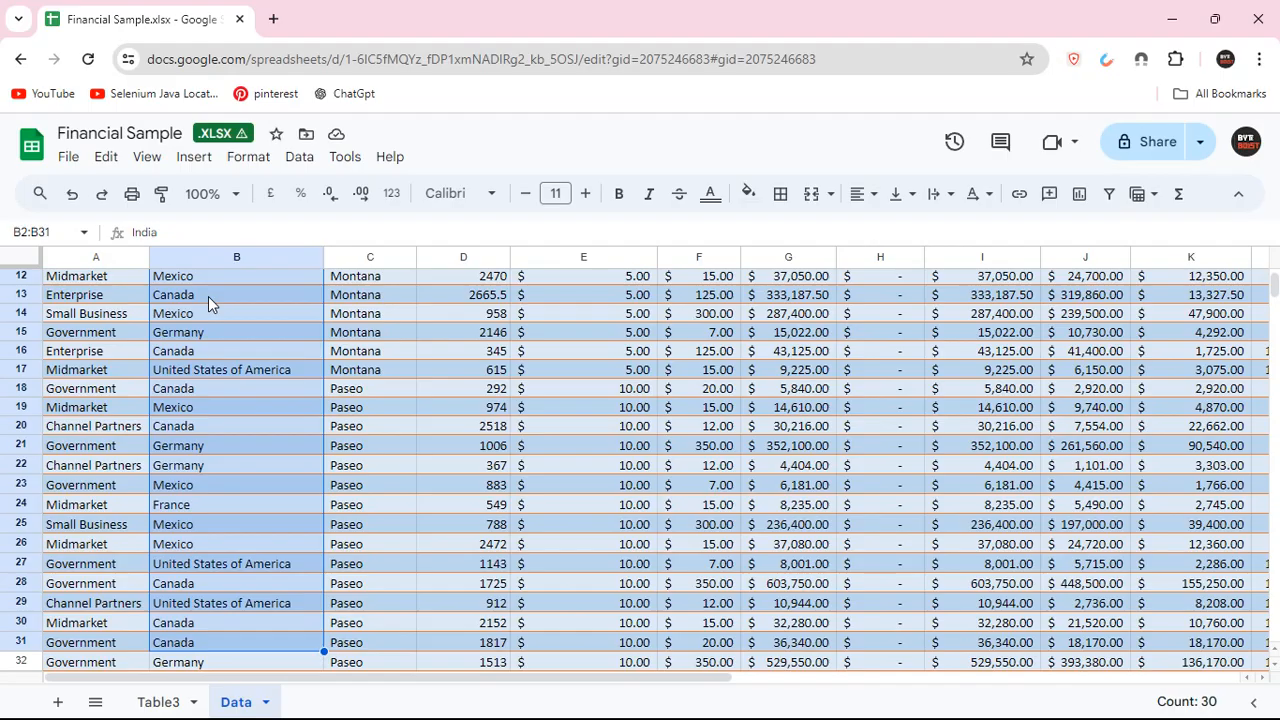
pyautogui.write('India')
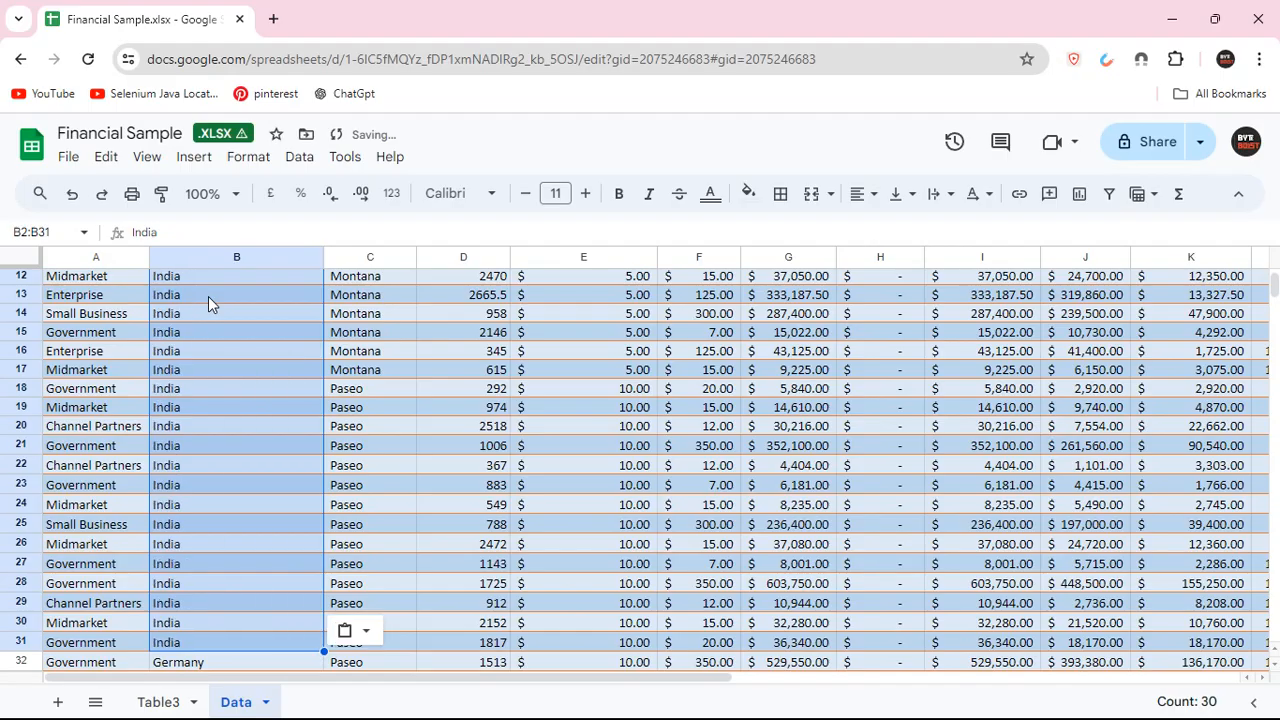
pyautogui.click(404, 328)
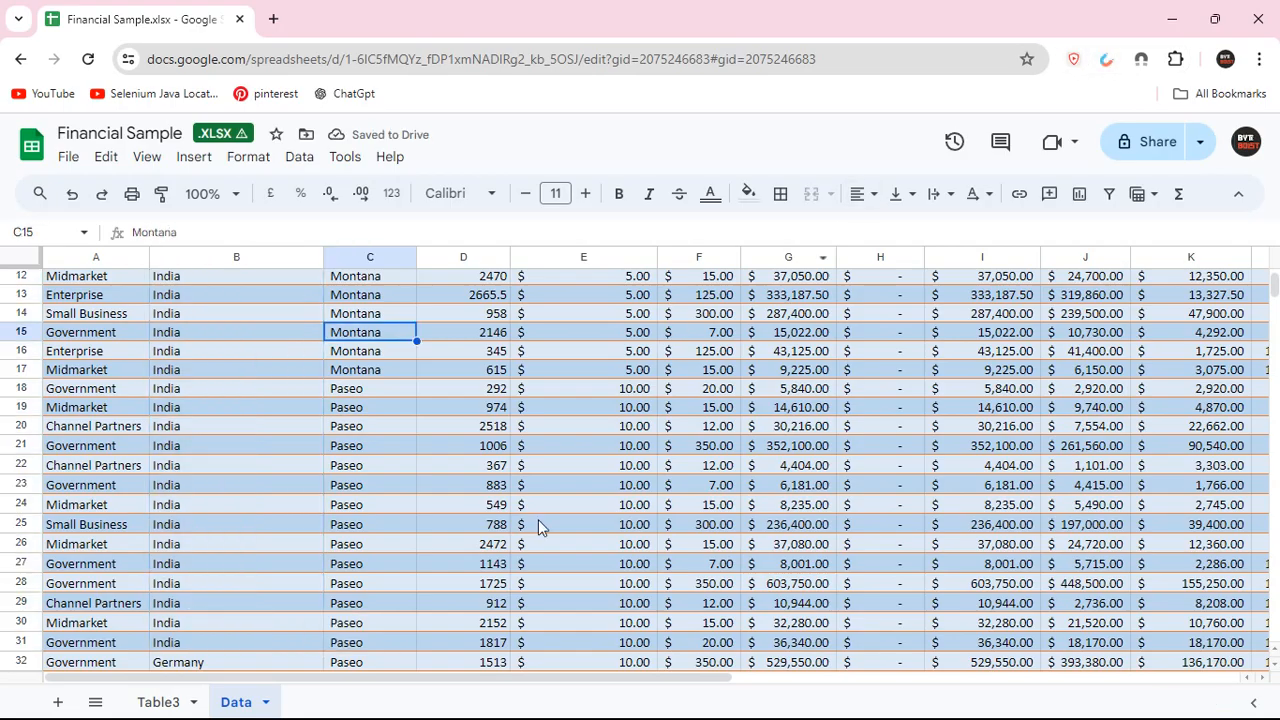
# Step: Switch back to the Financial Sample workbook in Excel and refresh all data connections to bring in the country edits
pyautogui.hotkey('alt', 'Tab')
pyautogui.hotkey('alt', 'Tab')
pyautogui.hotkey('alt', 'Tab')
pyautogui.click(355, 441)
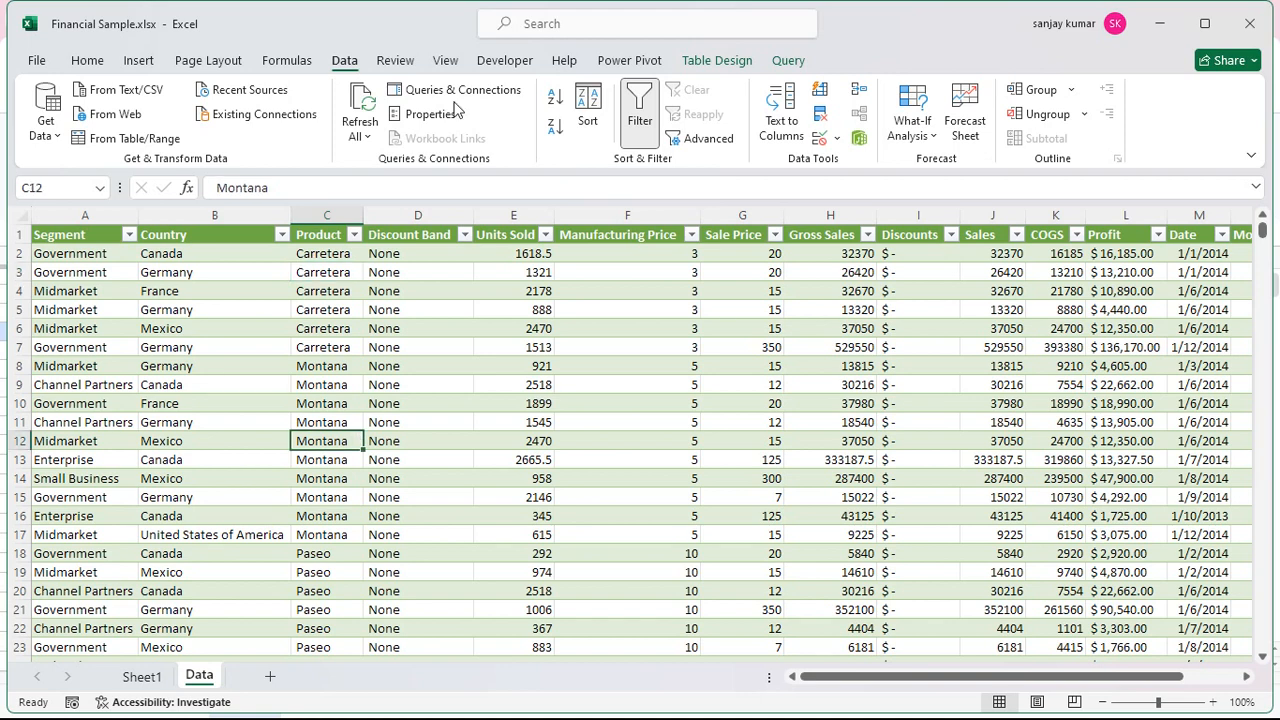
pyautogui.click(372, 110)
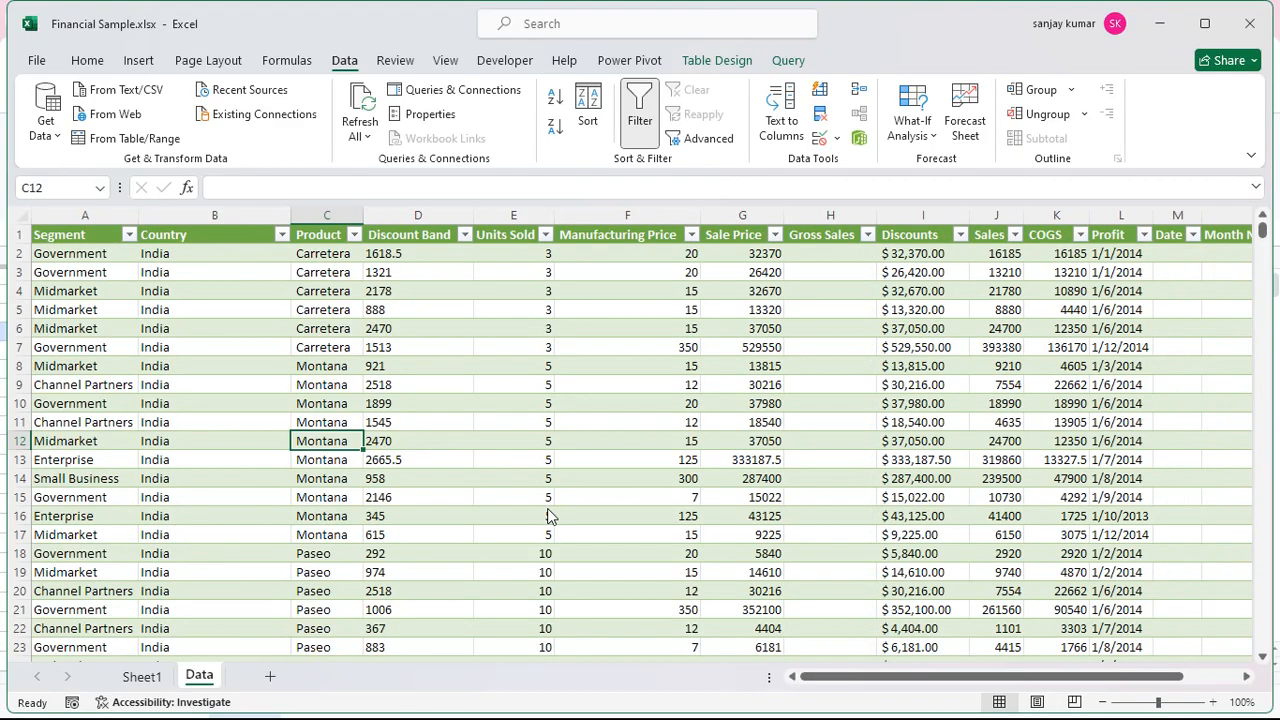
# Step: Compare the Country values in rows 2 to 31 of the Excel table with the Google Sheets source, down to row 31
pyautogui.moveTo(165, 255); pyautogui.dragTo(174, 520)
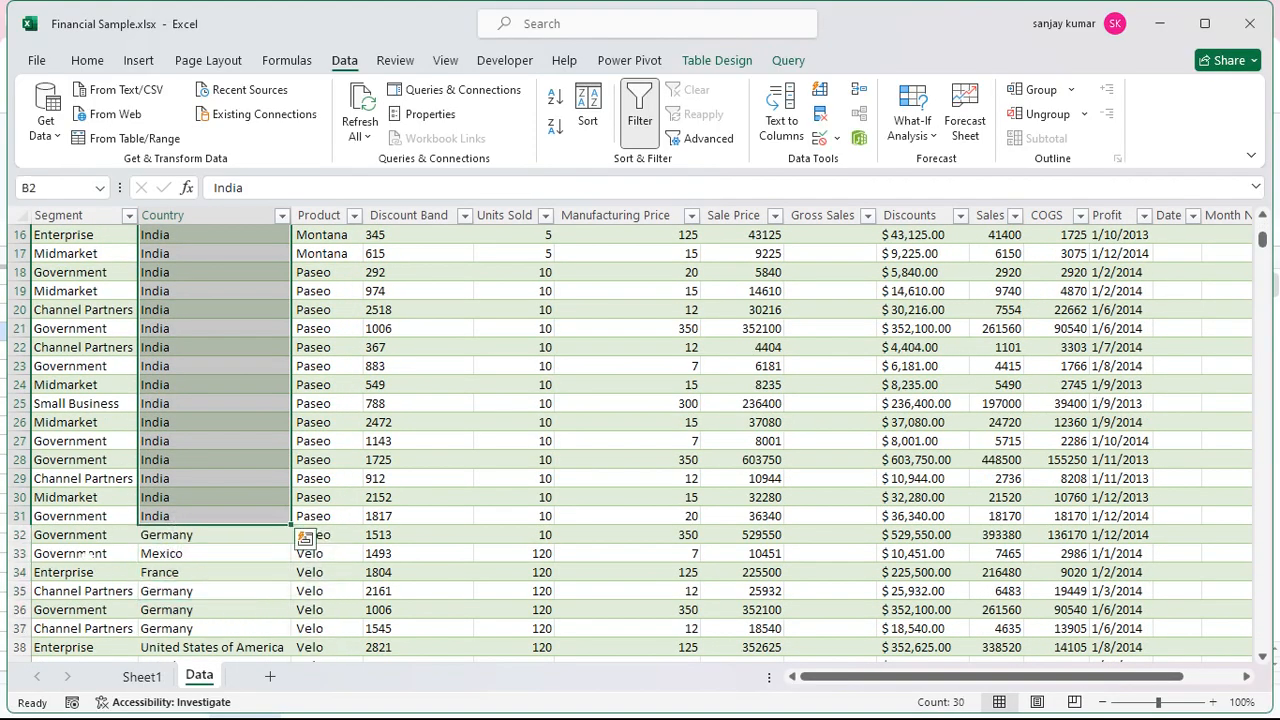
pyautogui.click(20, 516)
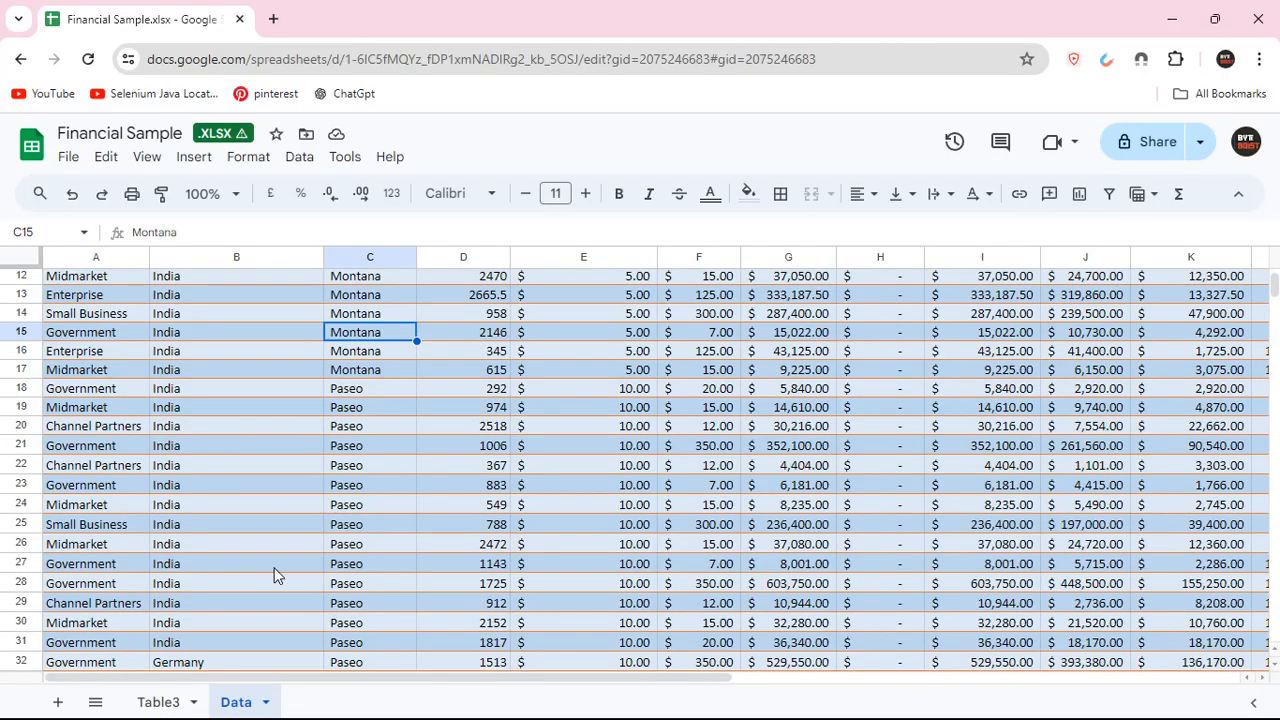
pyautogui.scroll(-2, 110, 640)
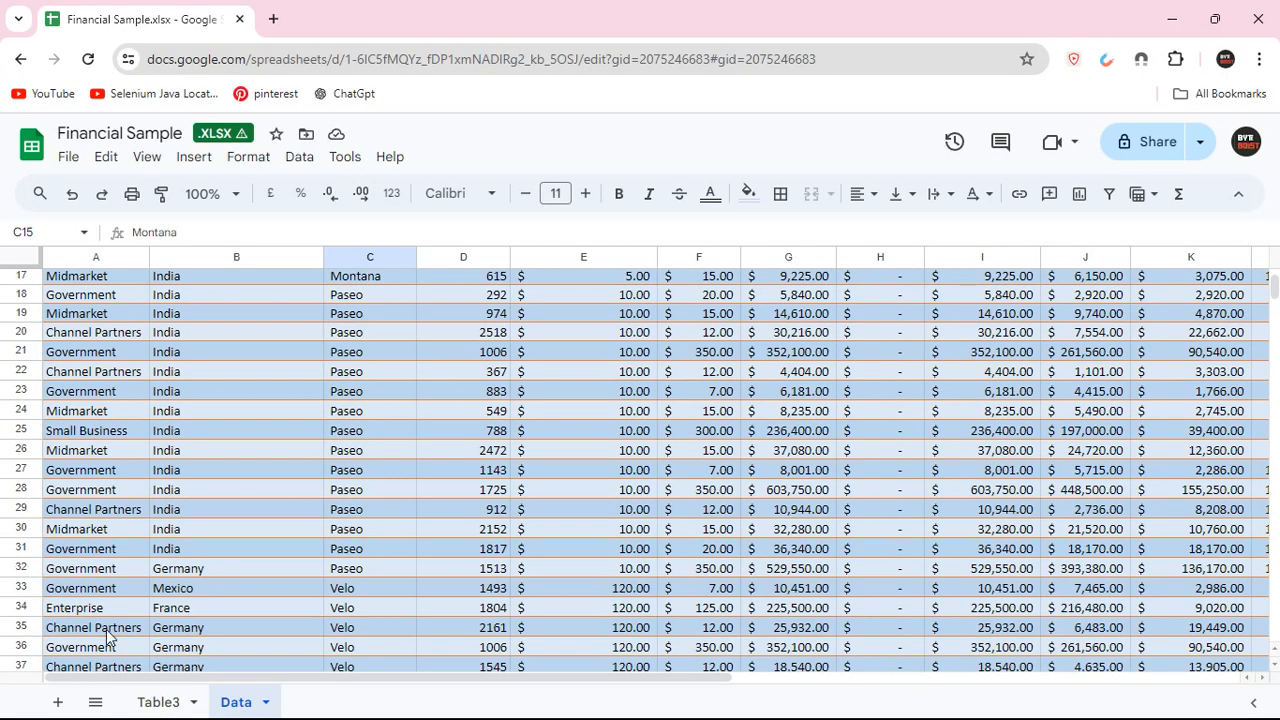
pyautogui.click(27, 550)
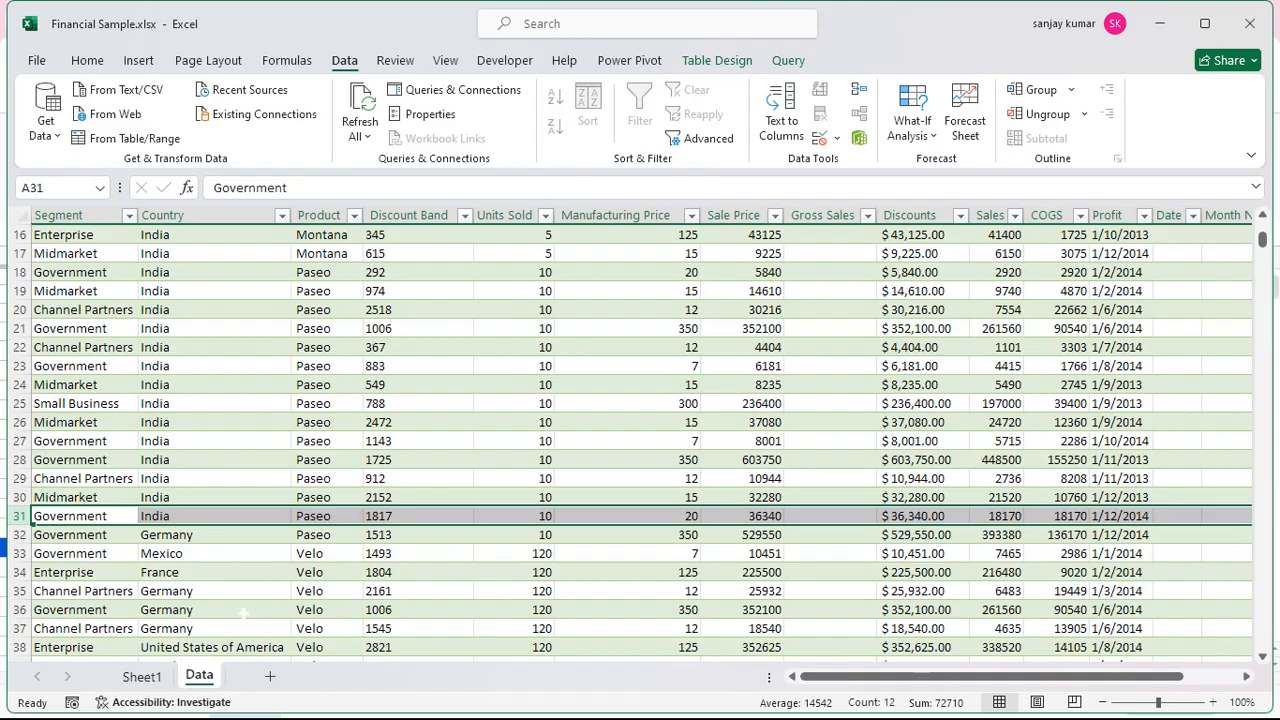
pyautogui.click(162, 676)
pyautogui.click(197, 677)
pyautogui.hotkey('alt', 'Tab')
pyautogui.click(921, 332)
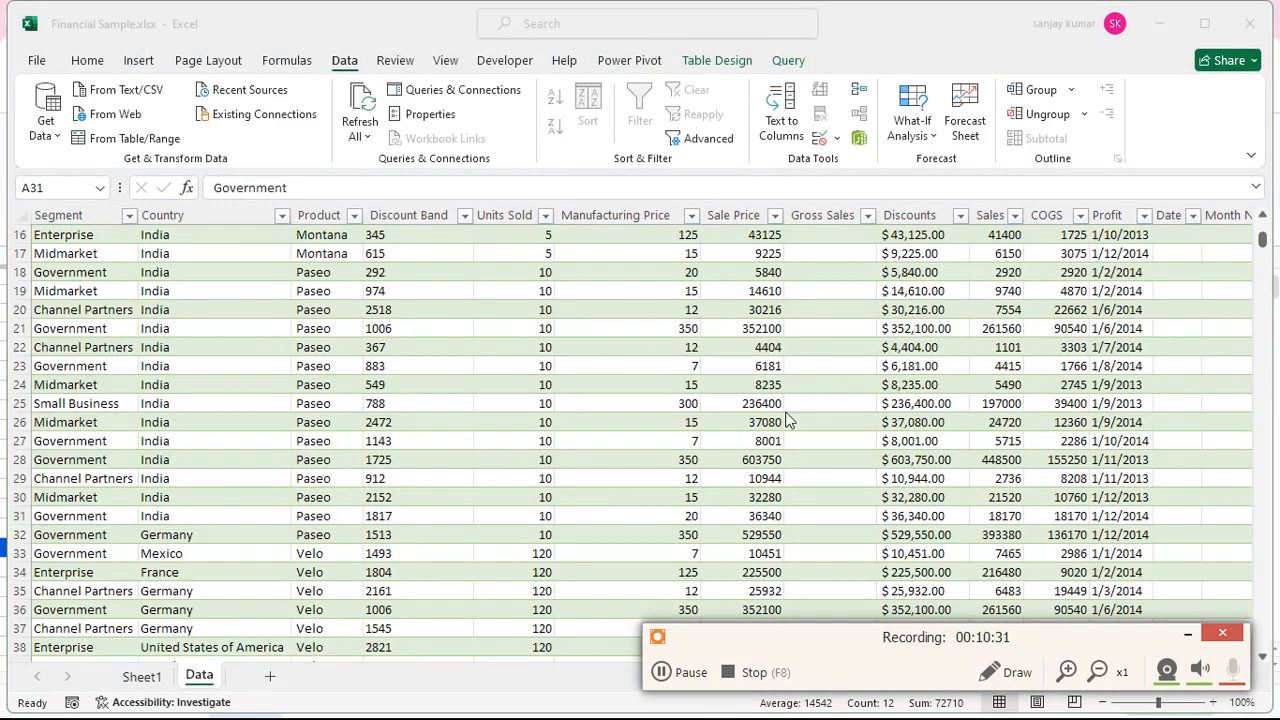